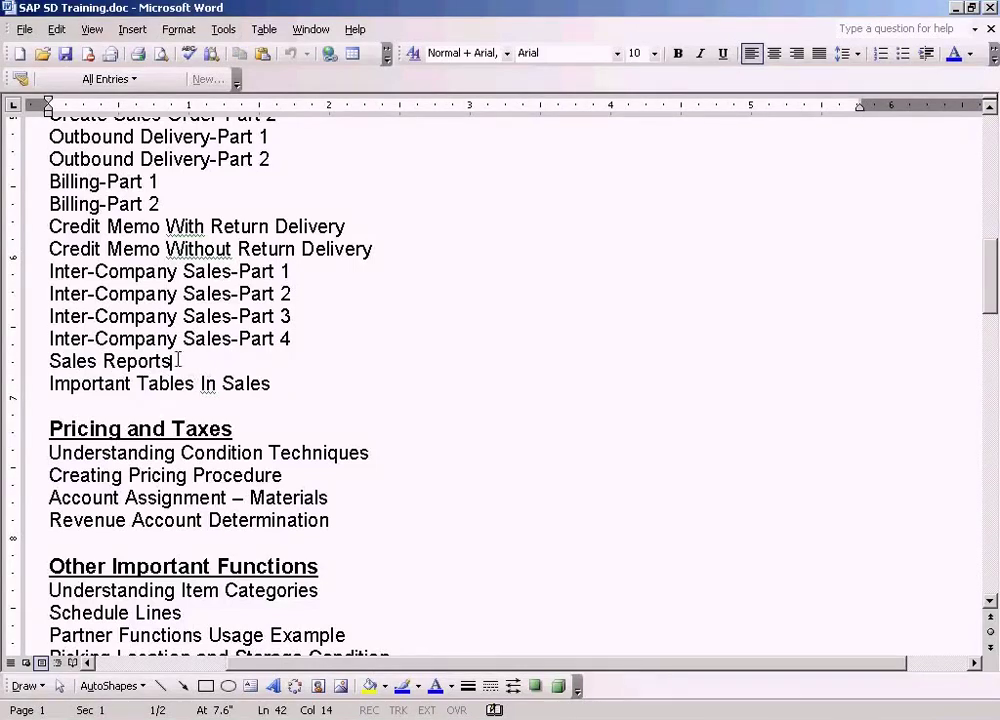
- Highlight the Sales Reports line in the Word training outline and switch to the SAP windows
triple_click(177, 360)
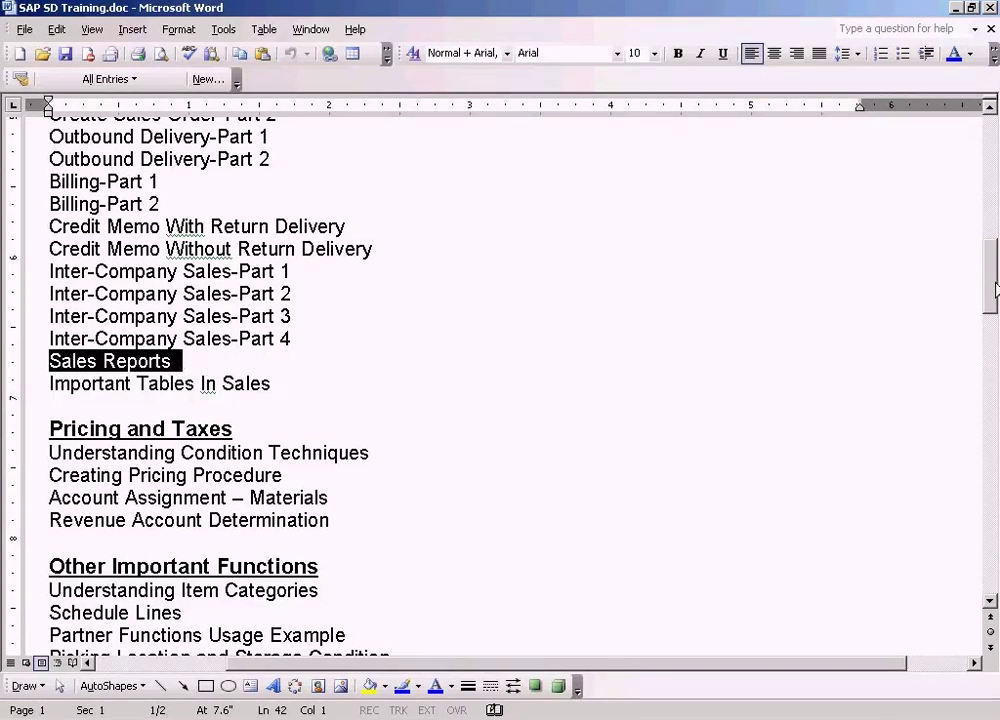
mouse_move(996, 290)
mouse_down()
mouse_move(996, 268)
mouse_move(994, 297)
mouse_up()
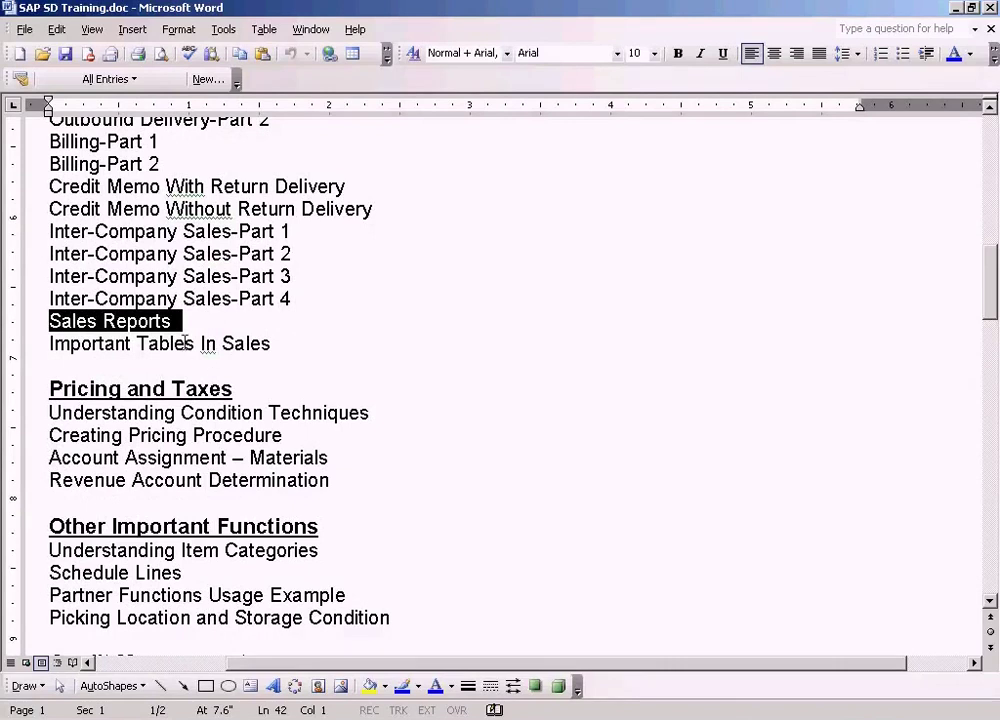
click(281, 712)
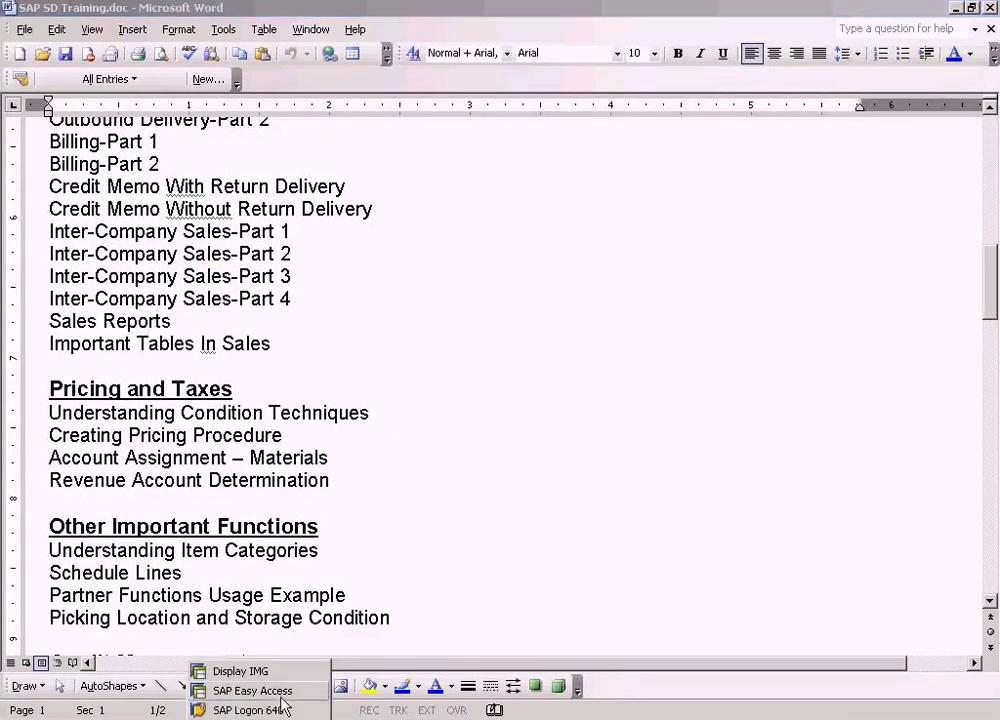
- In SAP Easy Access, browse the Sales report folders: Inquiries, Quotations and Orders
click(280, 691)
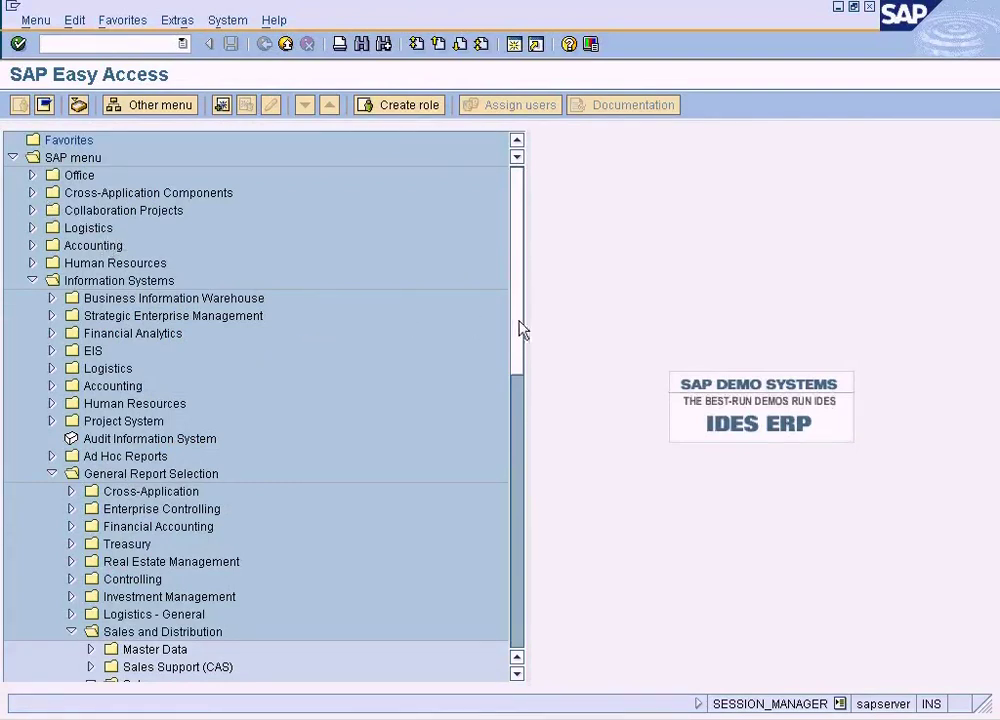
click(84, 158)
drag(516, 350, 516, 440)
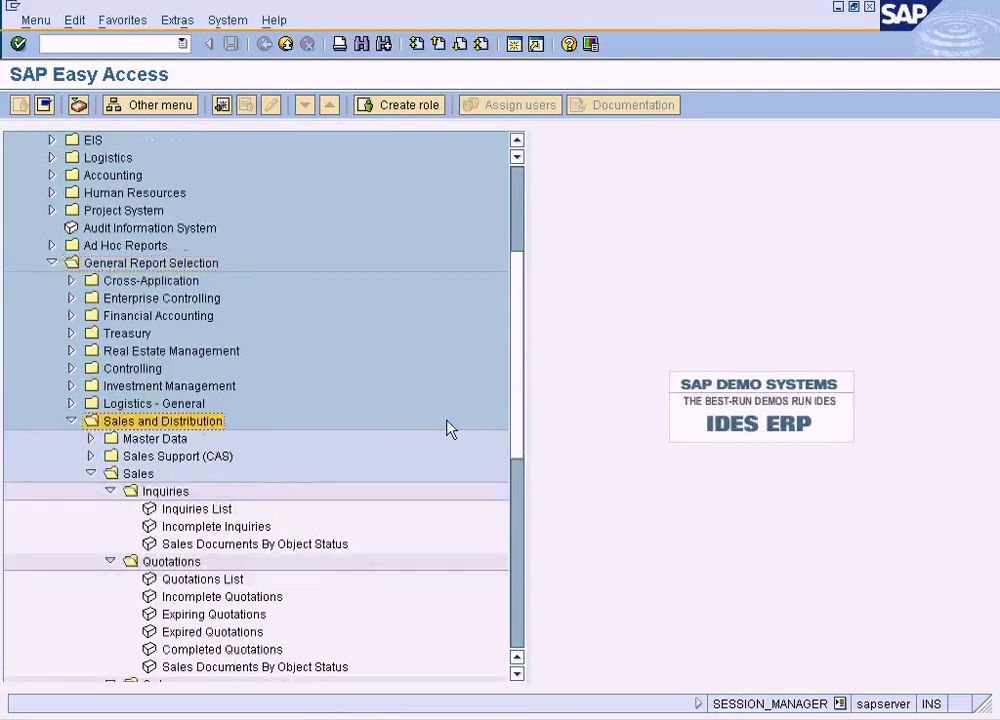
drag(518, 404, 521, 481)
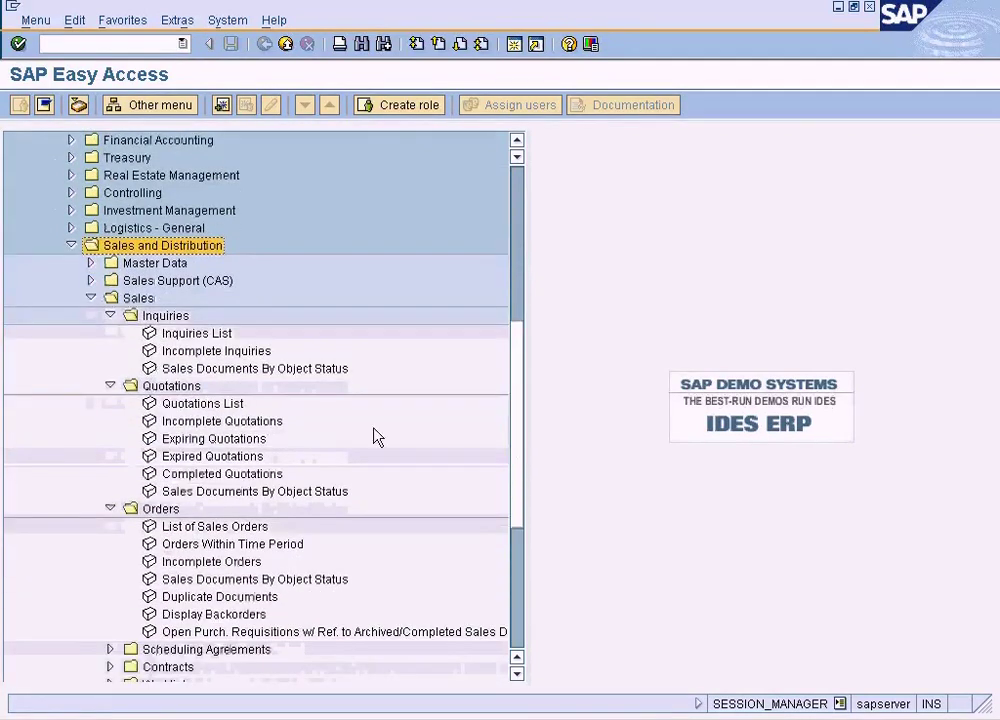
click(138, 298)
click(177, 318)
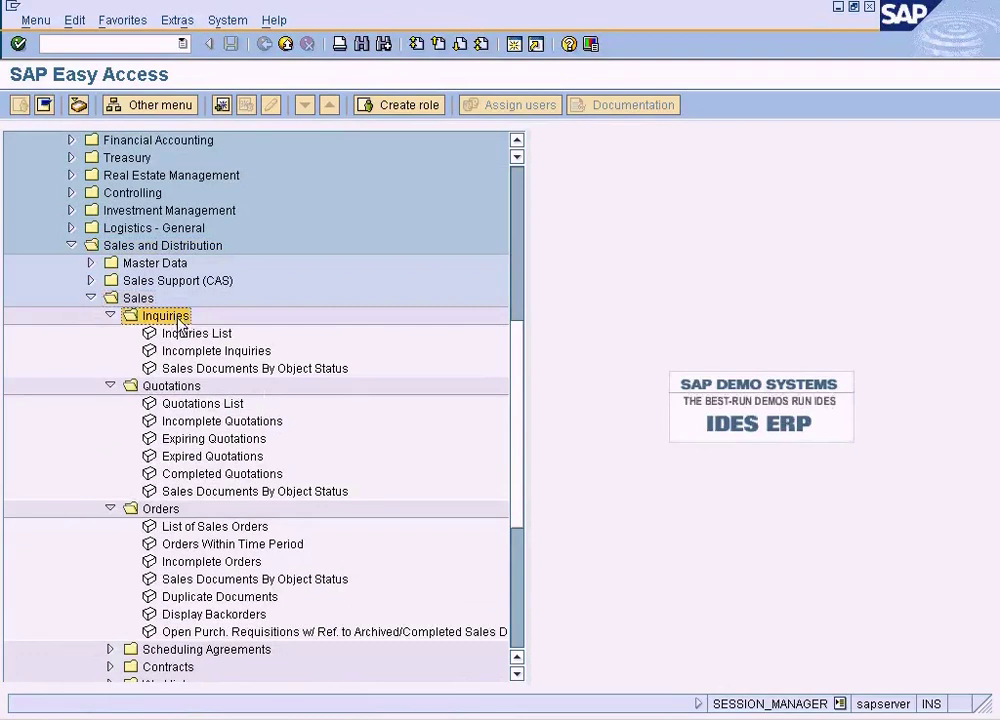
click(172, 386)
click(165, 510)
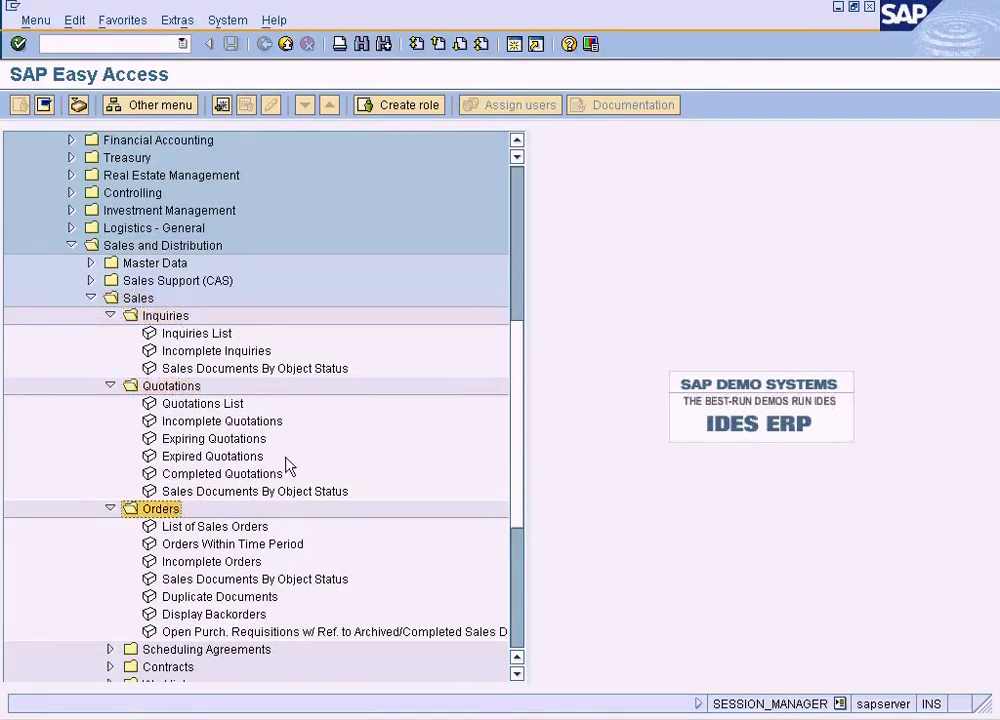
- Expand Billing Documents, then go back to Quotations and select the Quotations List report
drag(518, 403, 516, 462)
click(90, 562)
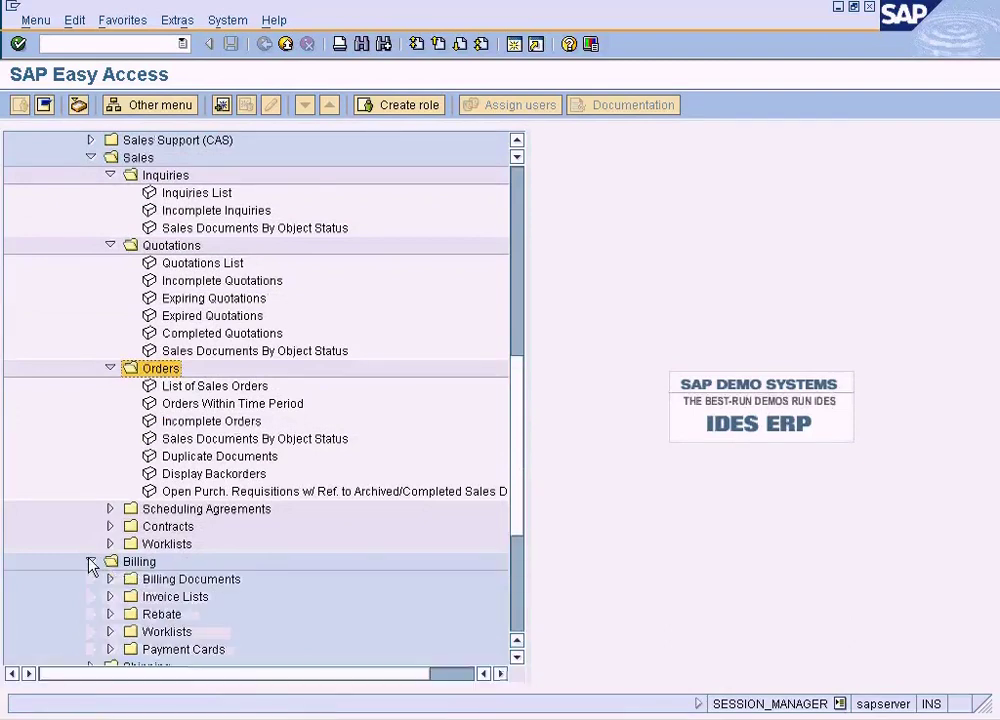
click(110, 579)
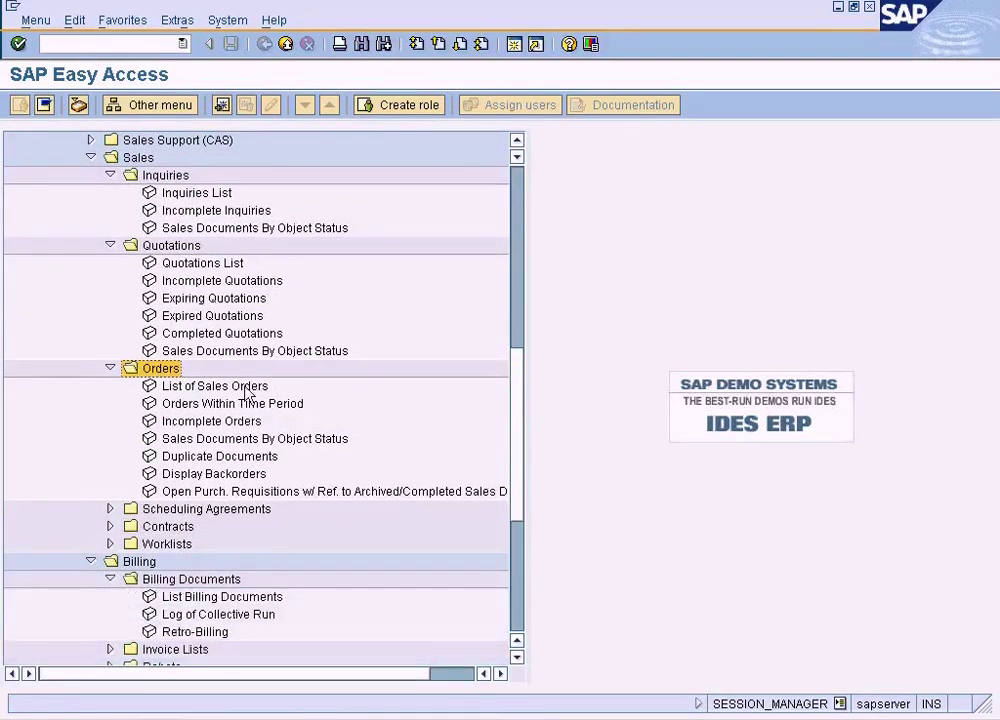
click(516, 141)
click(516, 141)
click(168, 281)
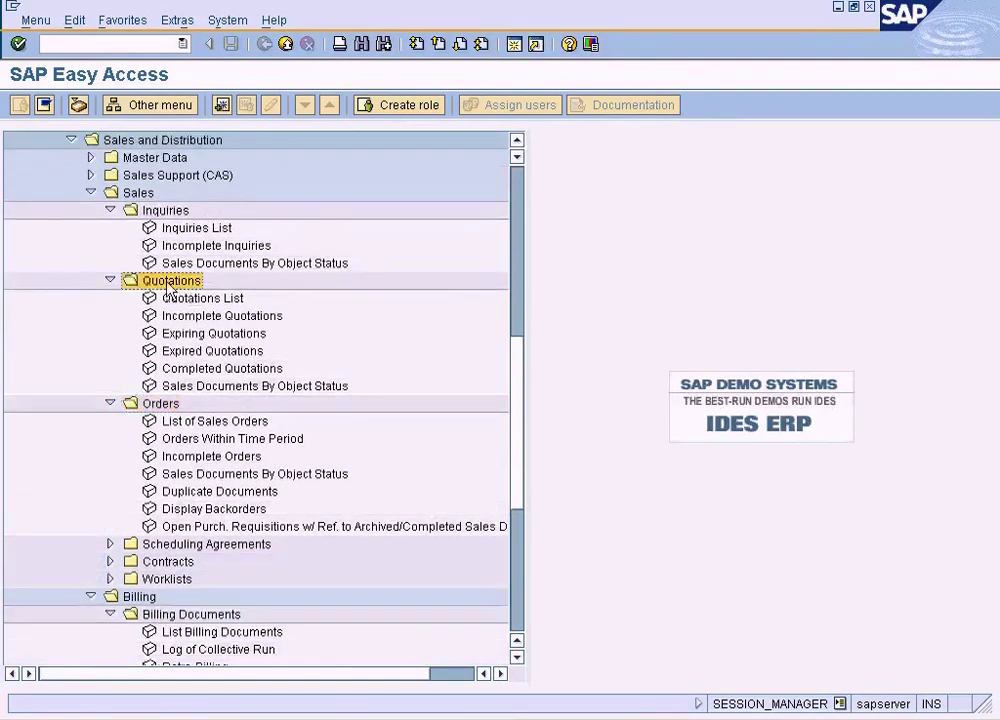
click(110, 211)
click(226, 248)
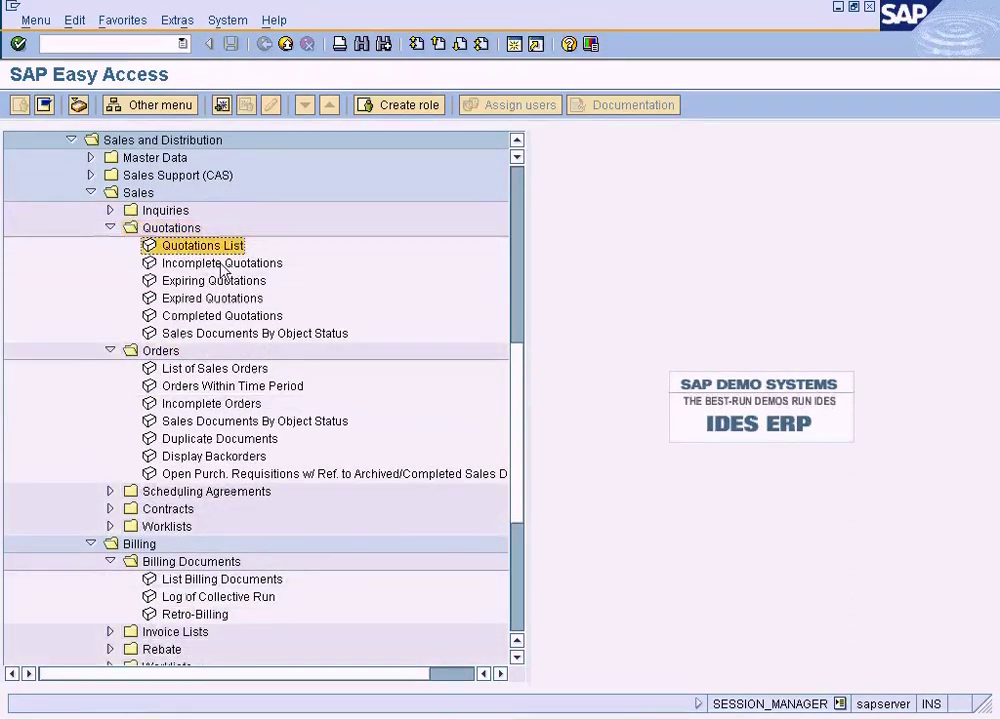
- Open the Quotations List report and search sold-to customers by company code 'su'
double_click(226, 247)
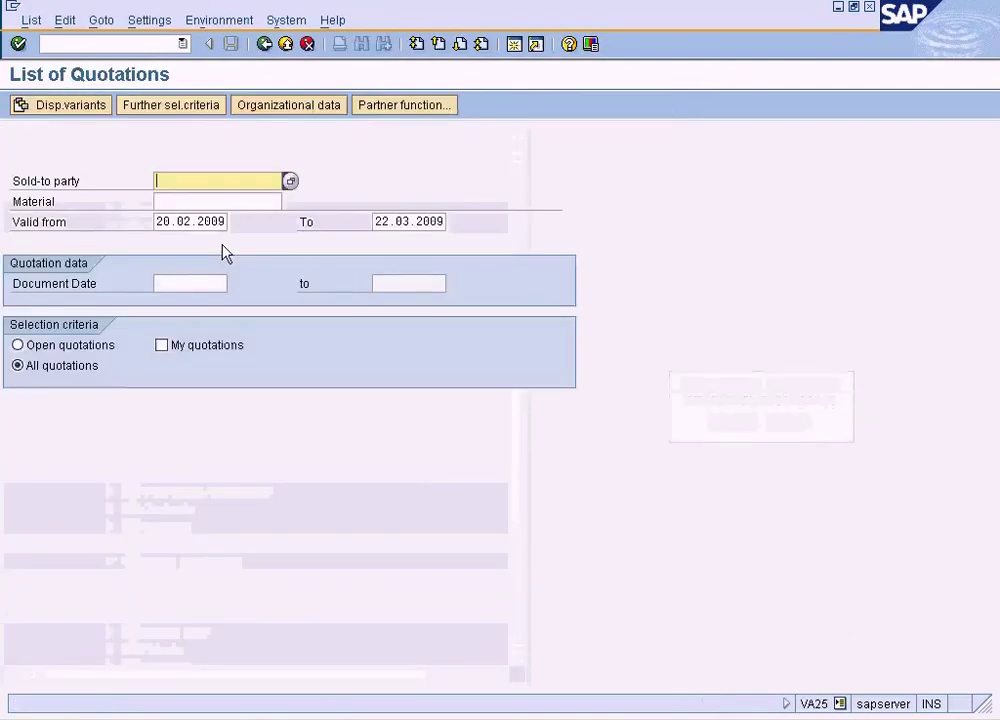
click(290, 182)
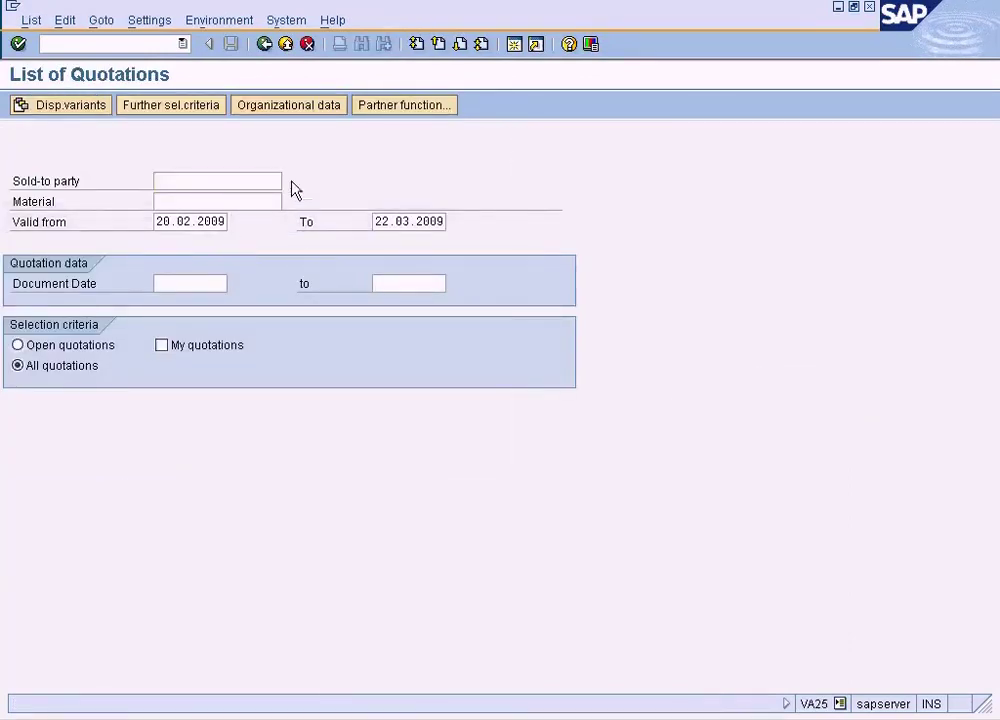
click(364, 378)
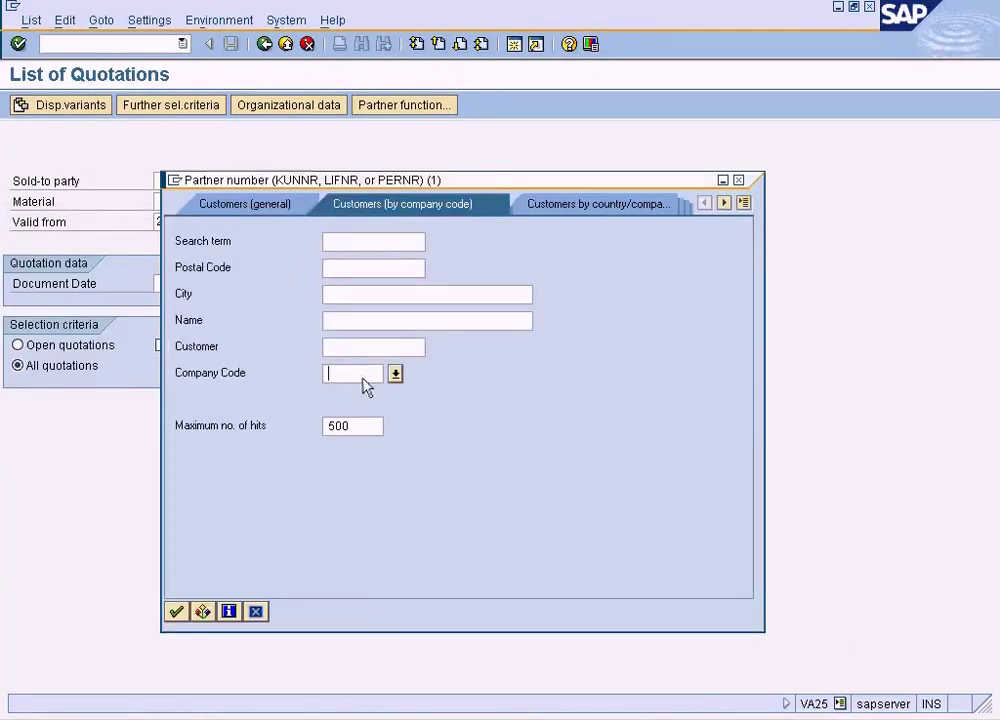
text(sun)
key(Return)
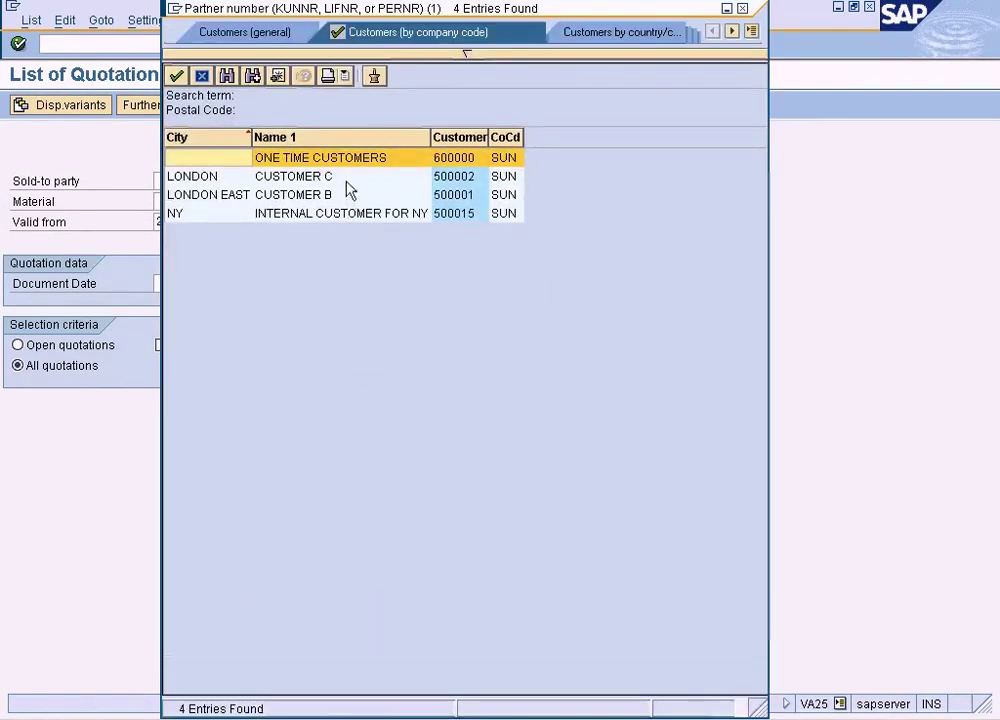
- Choose Customer C as the sold-to party and keep All quotations selected
double_click(345, 178)
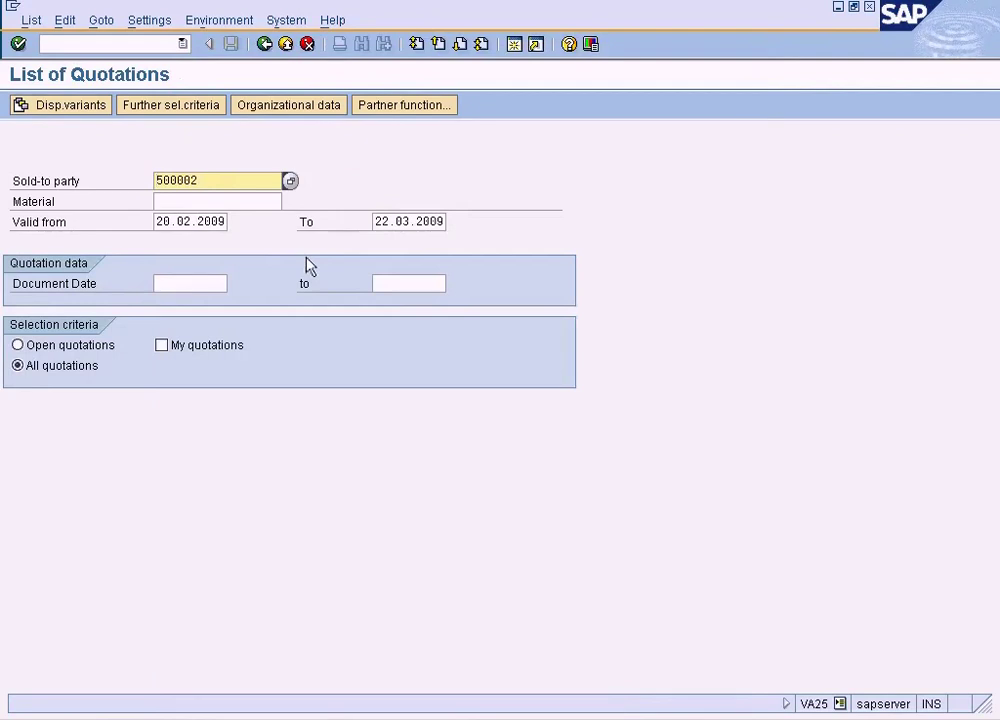
click(65, 345)
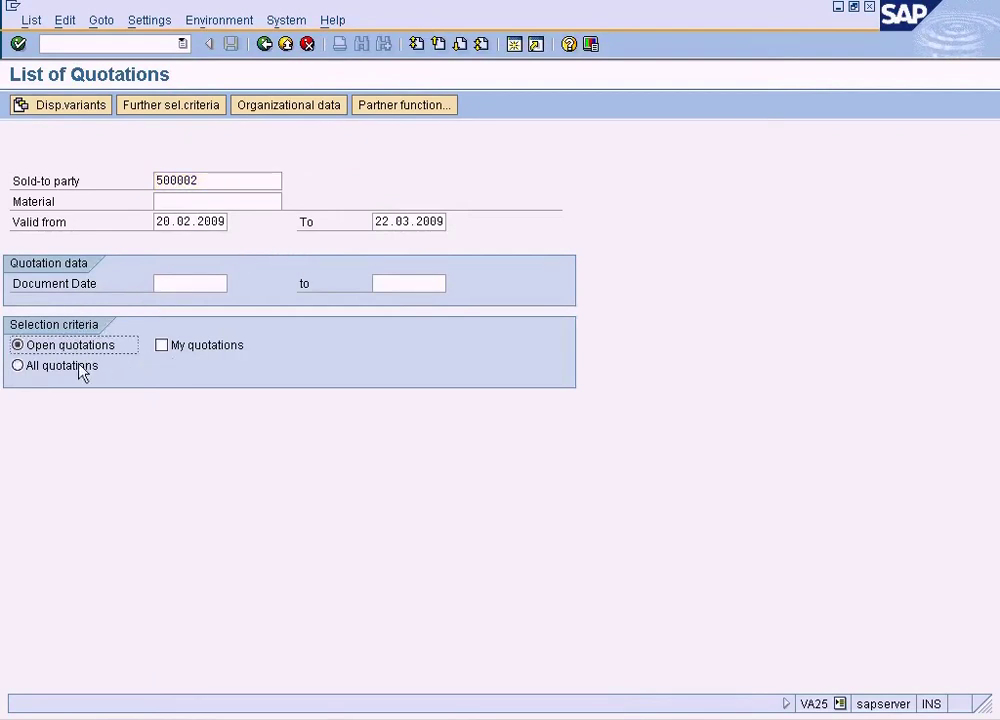
click(79, 366)
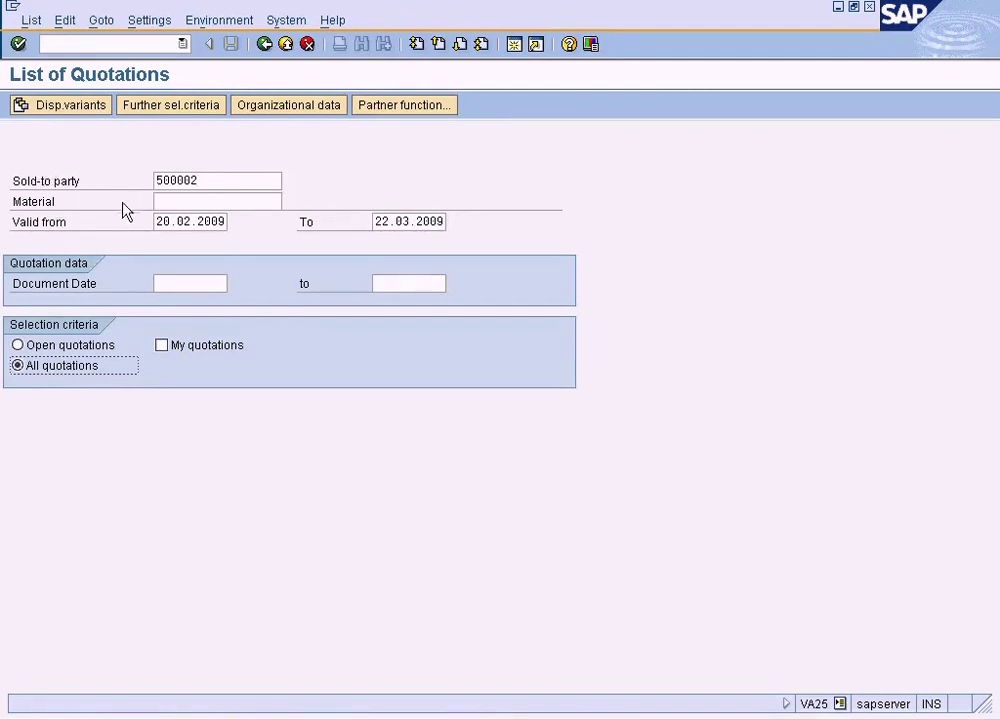
- Run the quotation list, widen the Document column, and view the Personal Computer quotation's field details
key(F8)
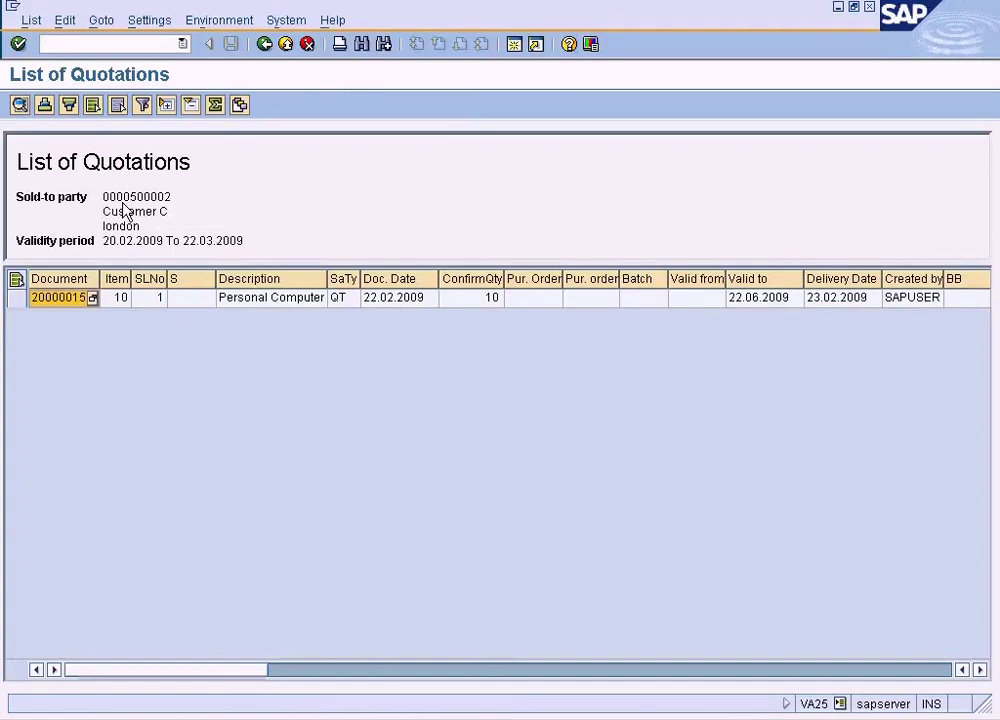
drag(101, 285, 120, 288)
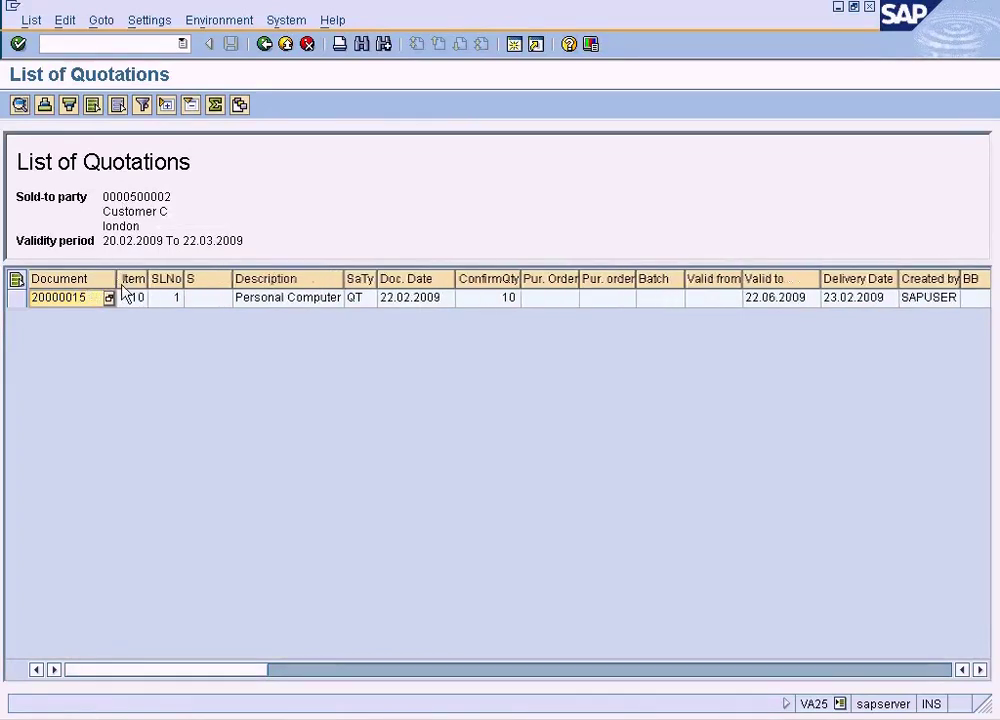
click(343, 298)
click(487, 297)
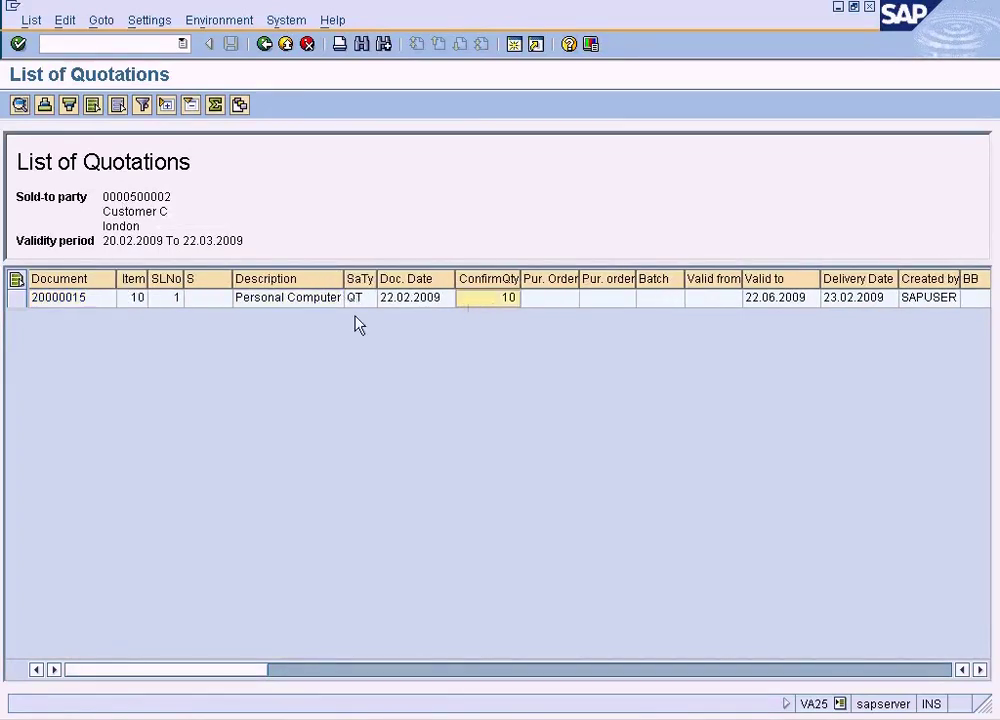
click(177, 300)
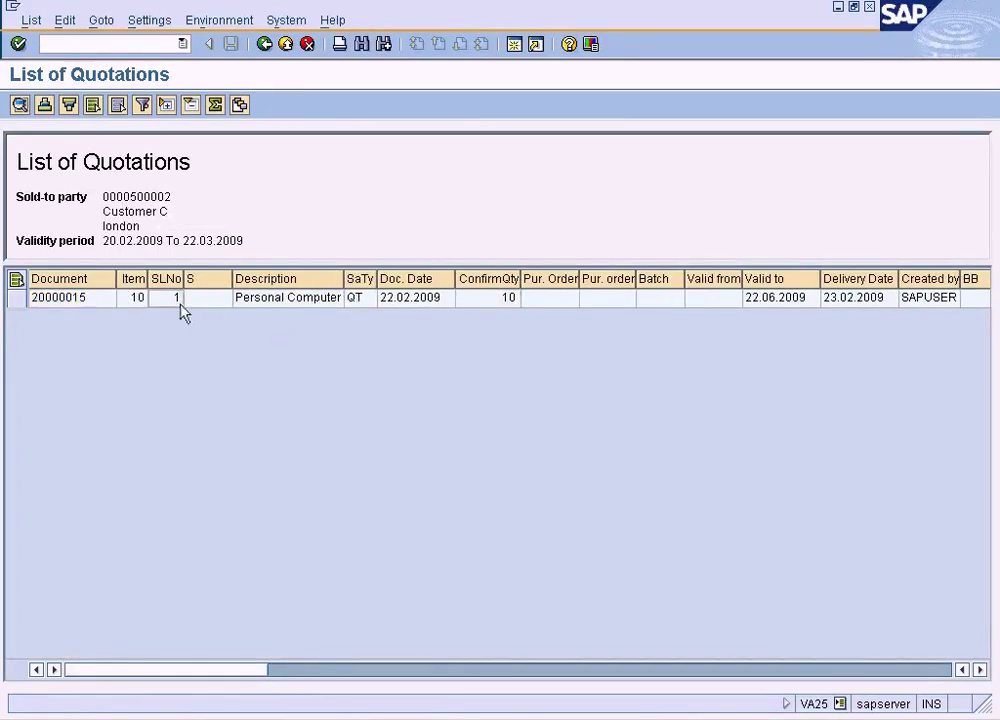
click(66, 299)
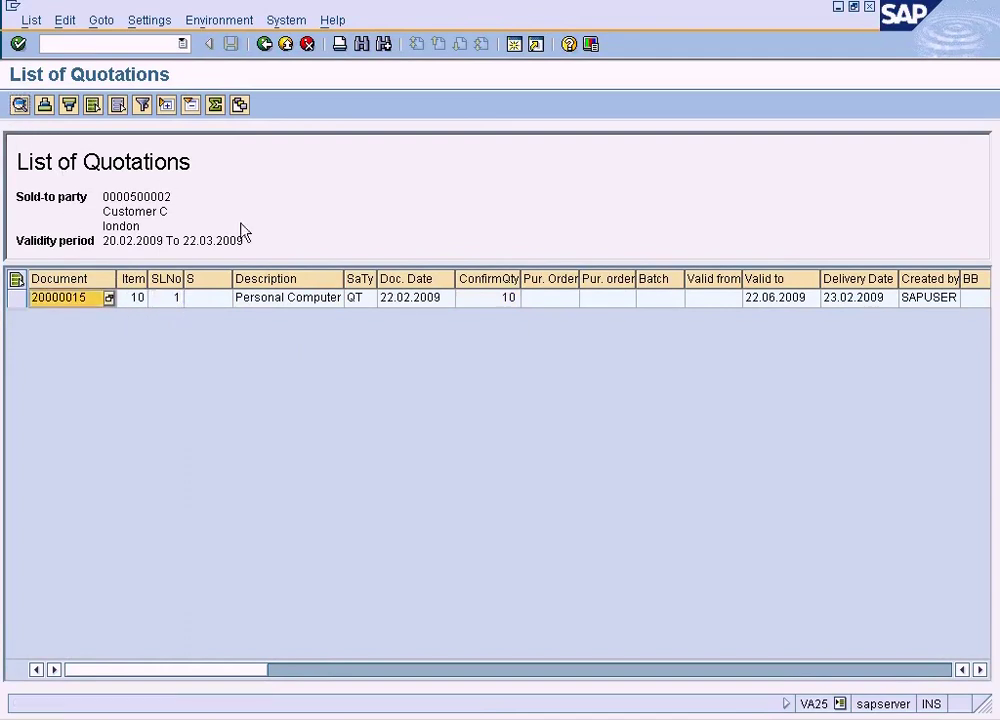
key(F2)
click(113, 569)
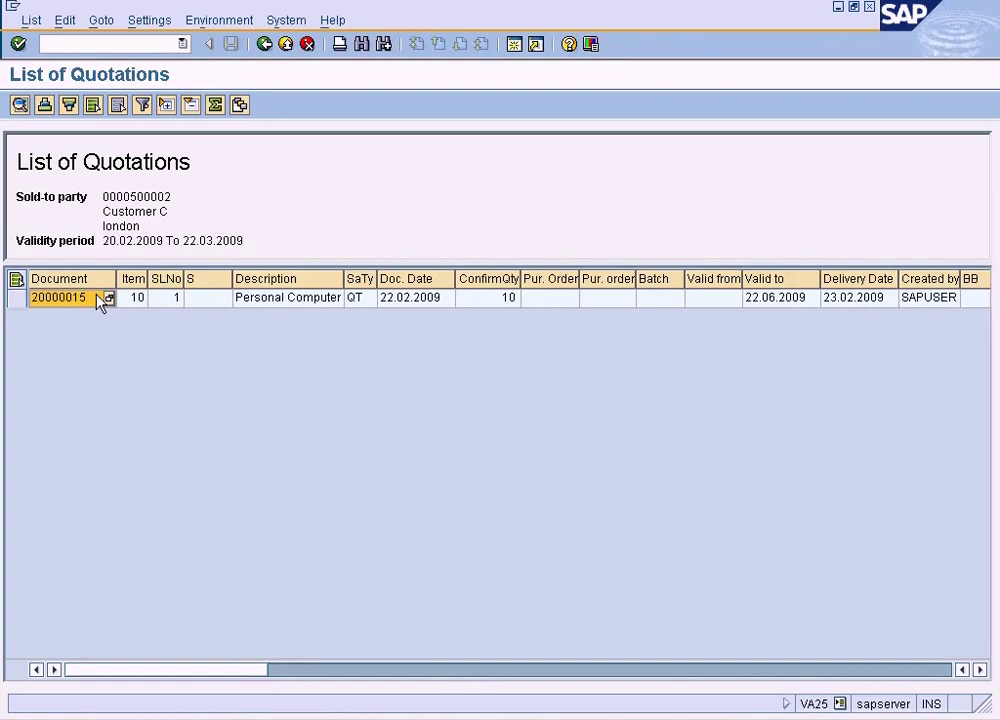
- Open the Personal Computer quotation, dismiss the subsequent documents notice, and return to the selection criteria
double_click(100, 303)
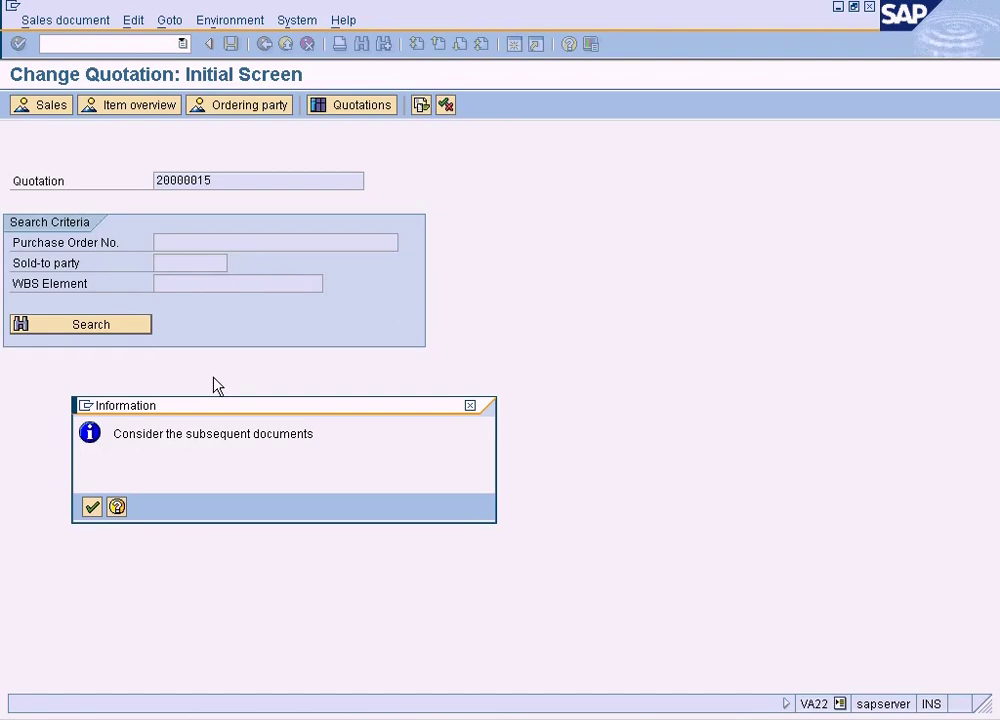
key(Return)
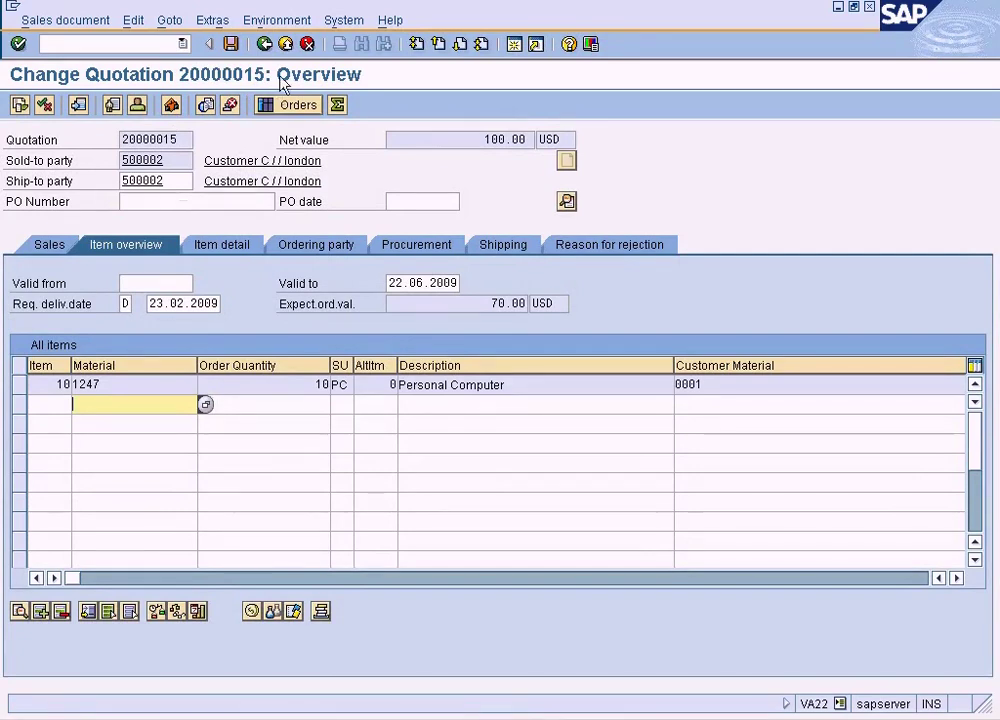
click(265, 44)
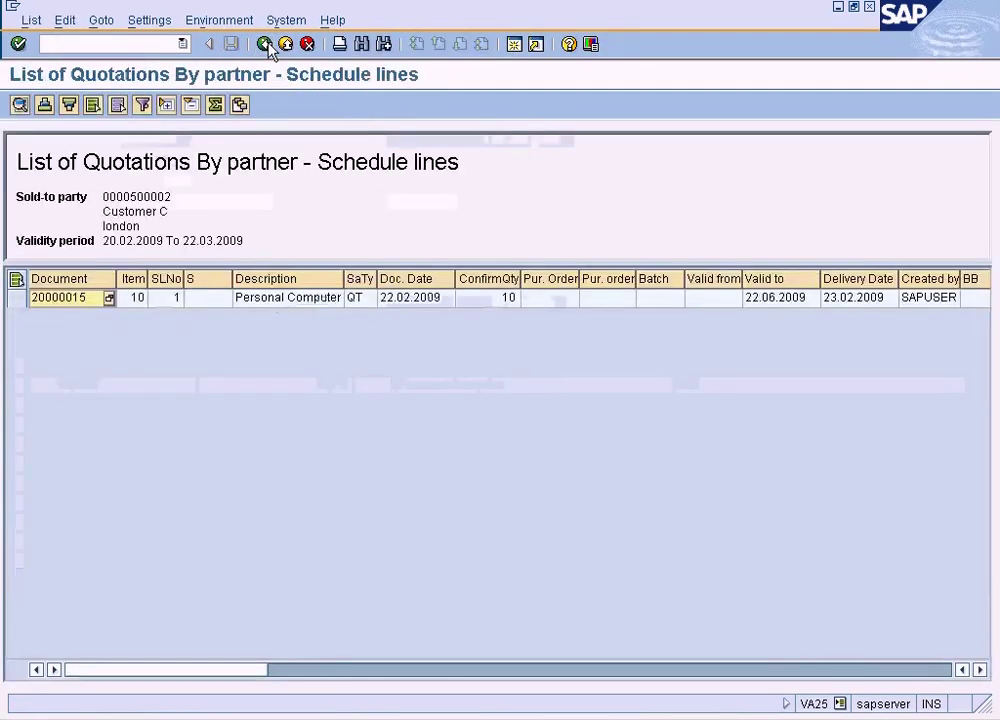
click(264, 46)
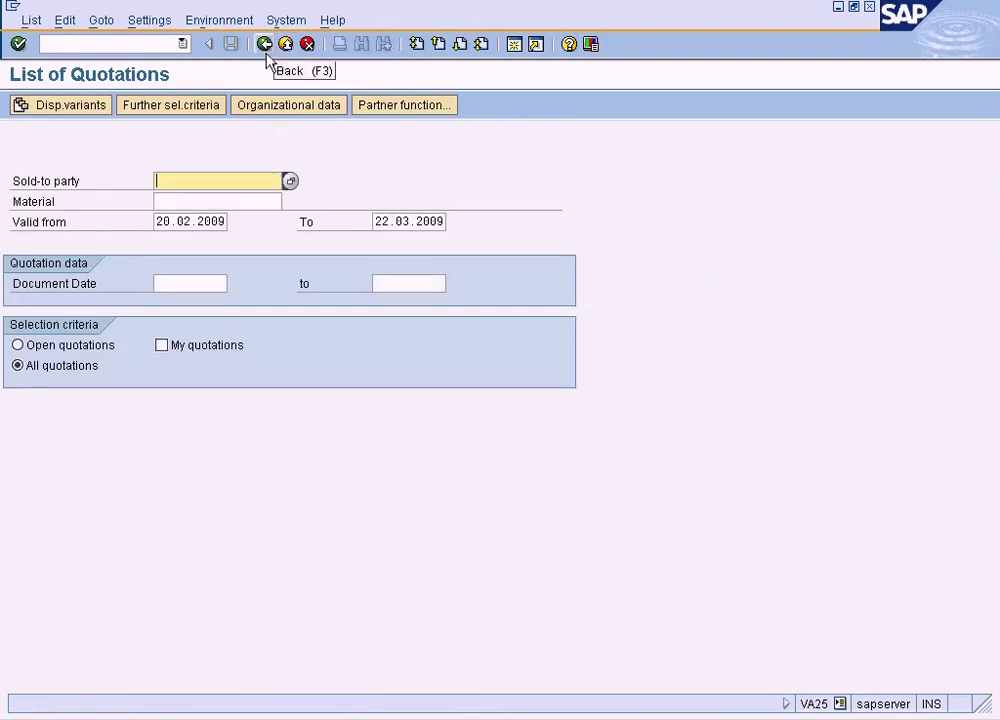
- Check the Document Date and Material fields, then go back to the SAP Easy Access menu
click(208, 285)
click(420, 285)
click(215, 286)
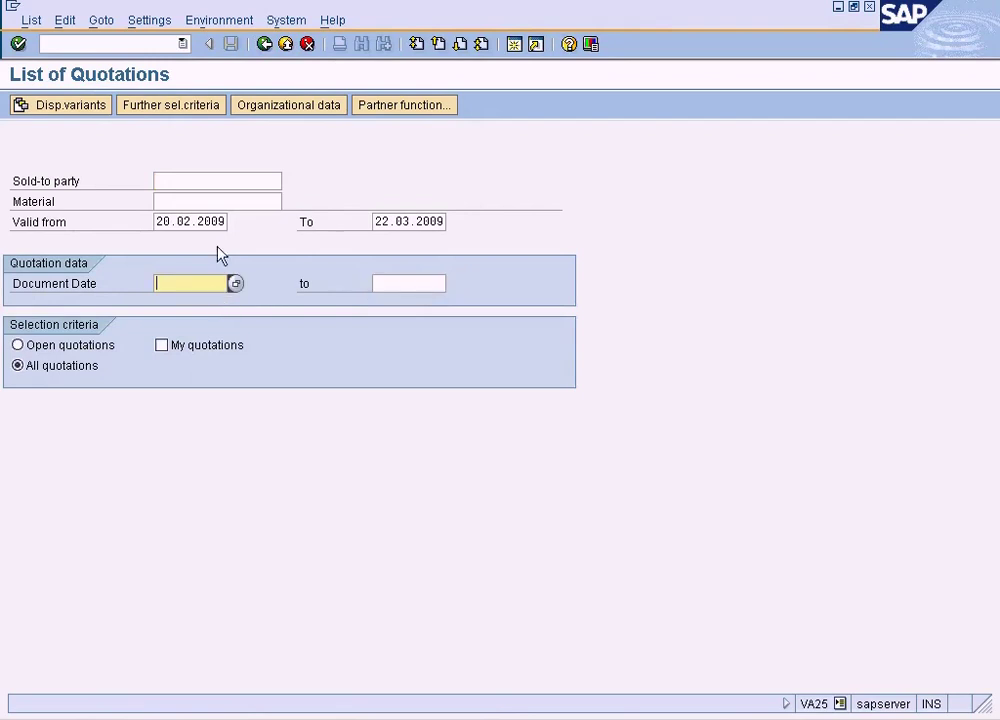
click(206, 202)
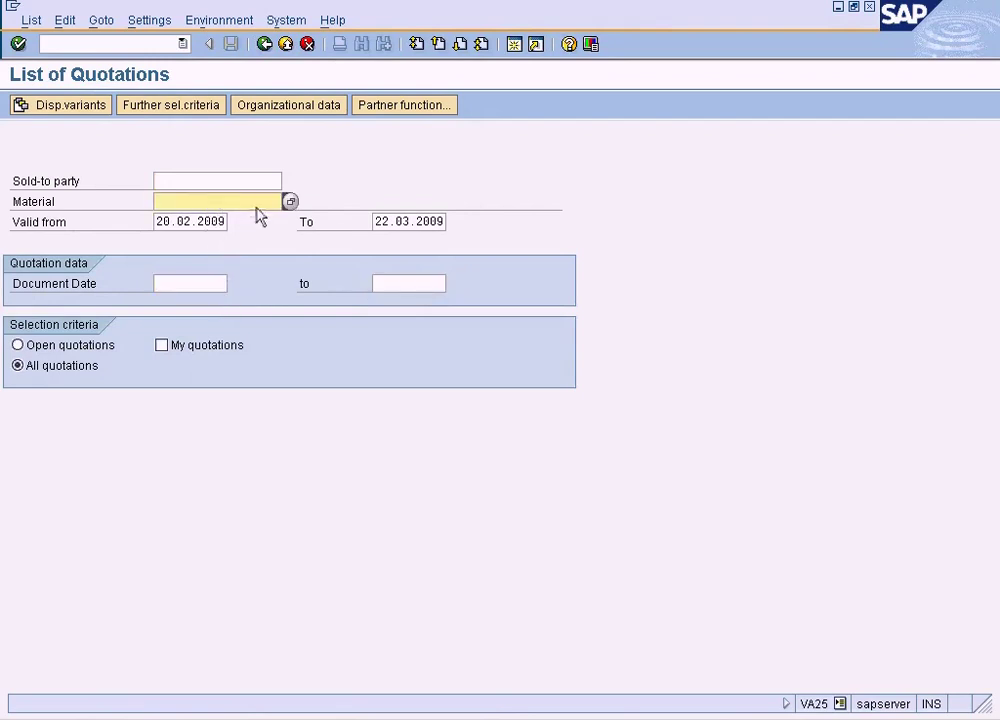
click(265, 47)
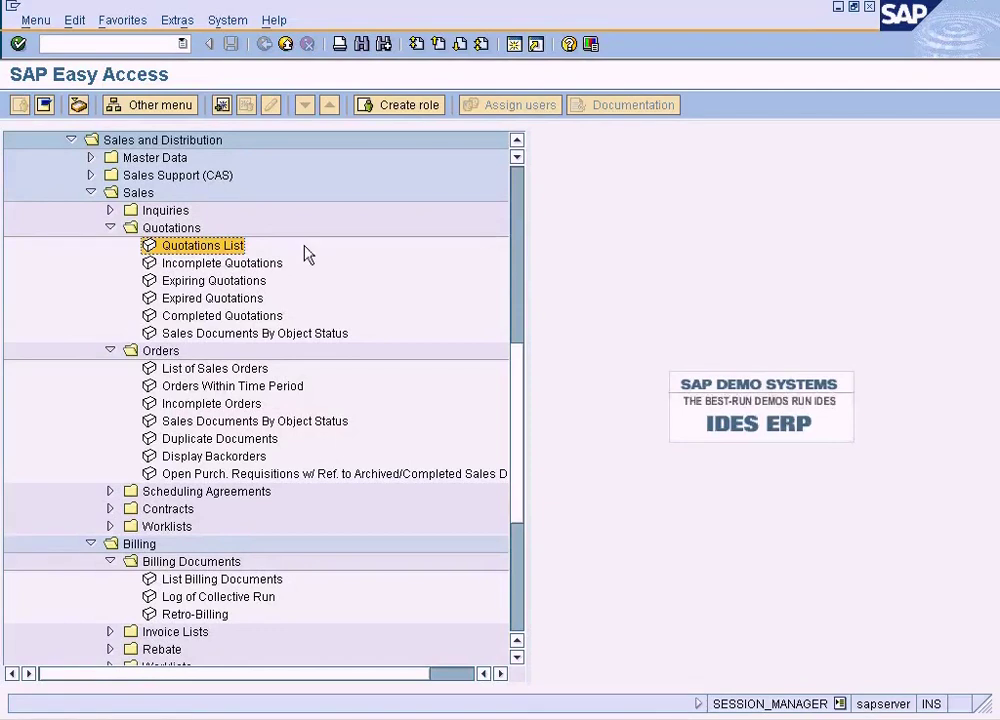
- Run List of Sales Orders (VA05) for 21.01.2009–20.02.2009, showing Desktops orders 11763–11766
click(216, 370)
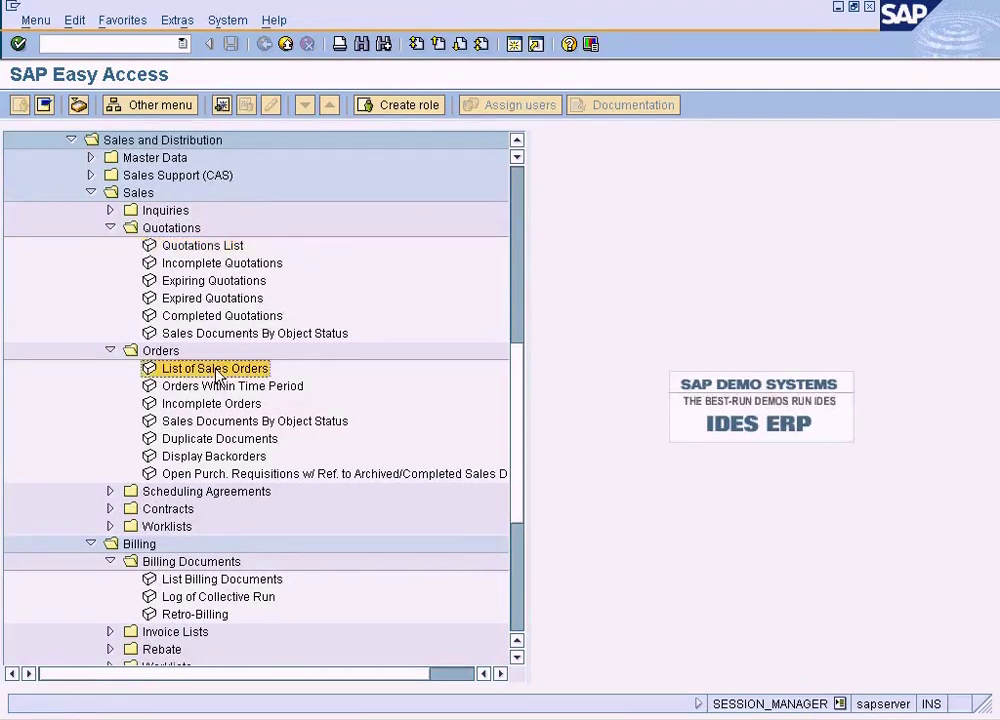
double_click(216, 370)
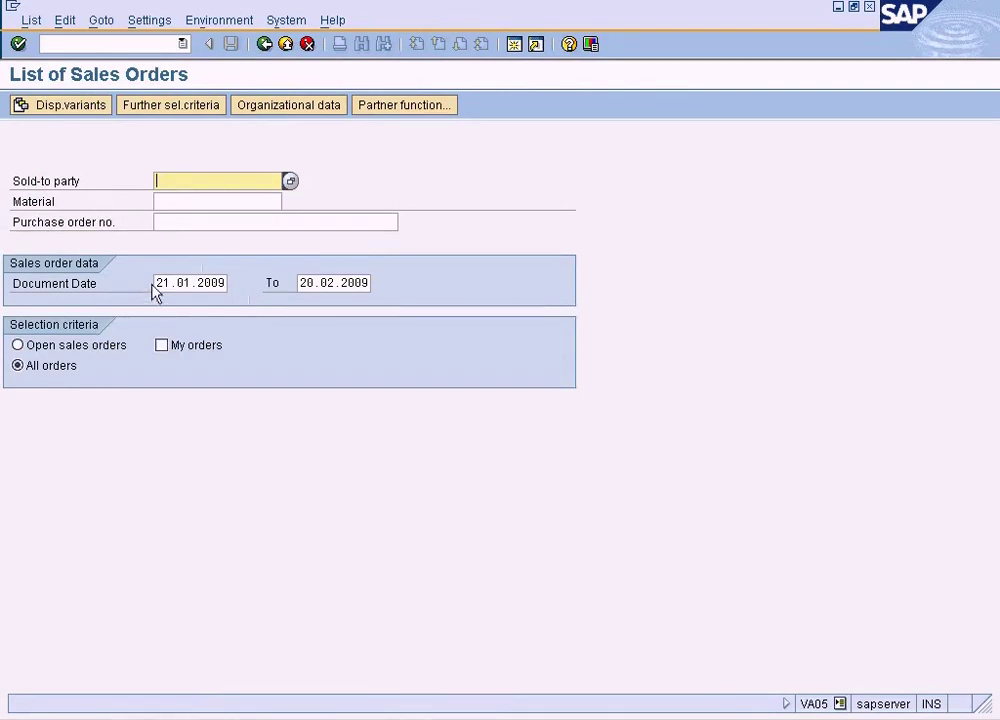
key(Return)
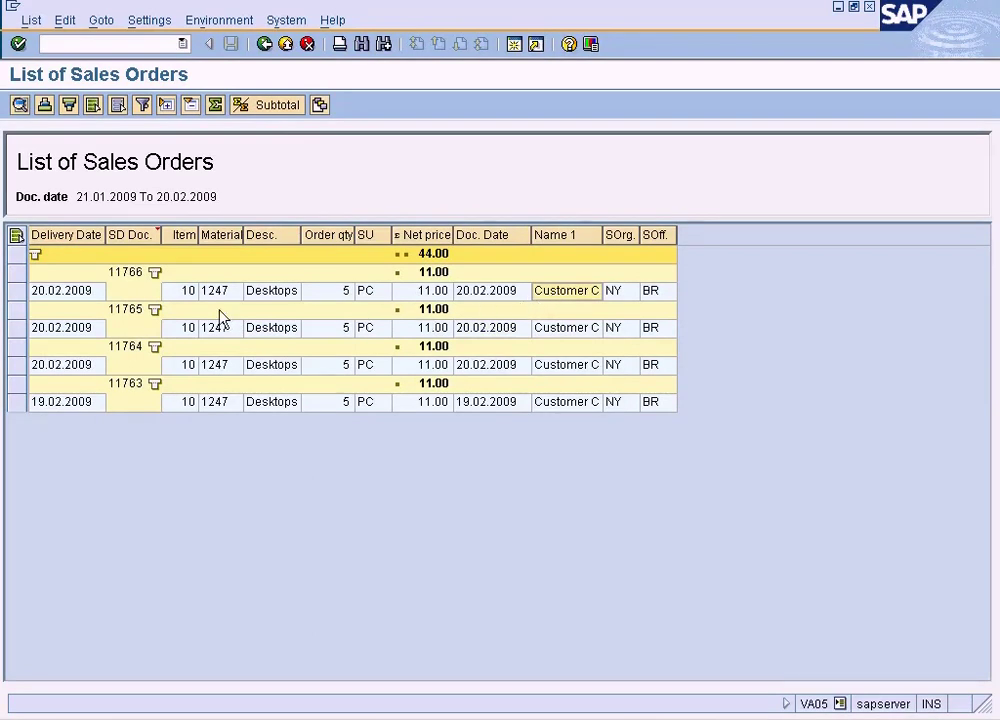
click(284, 294)
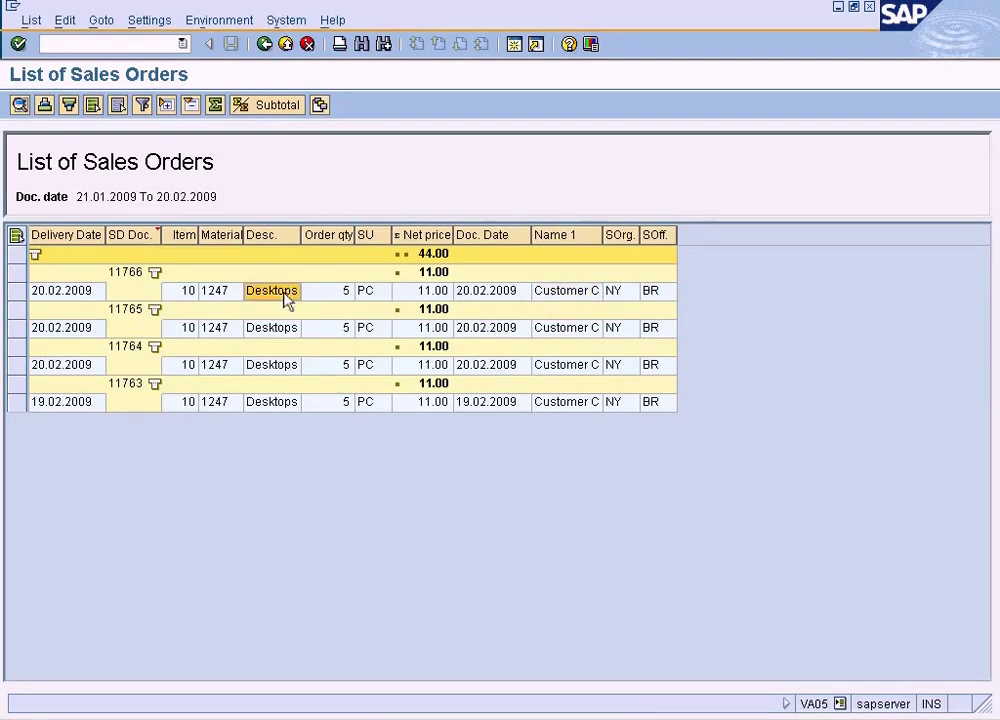
double_click(288, 300)
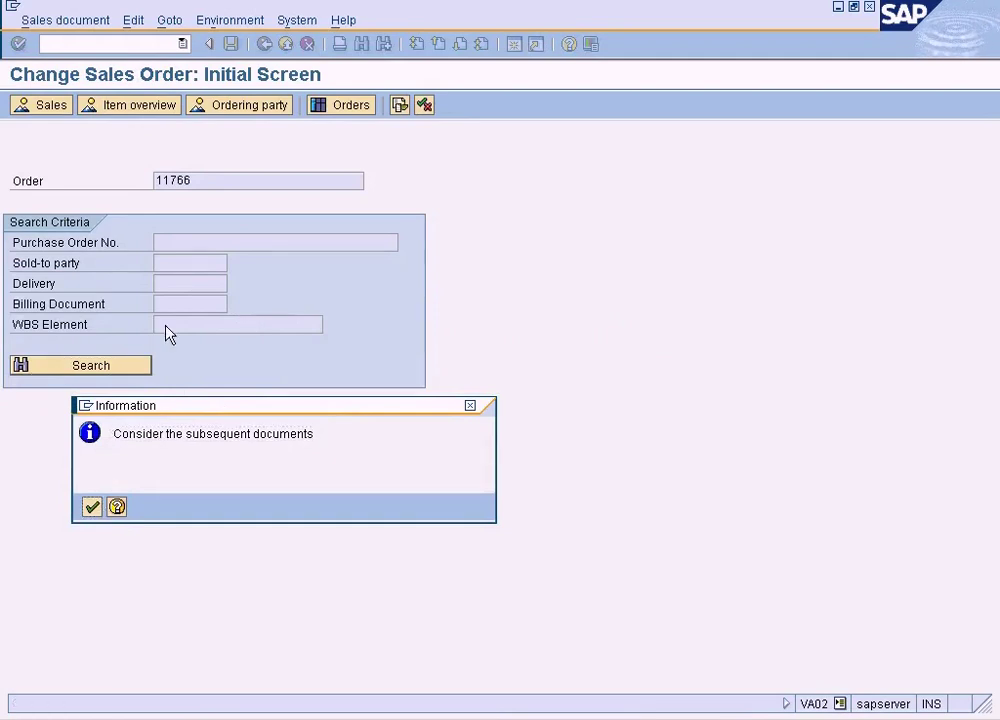
key(Return)
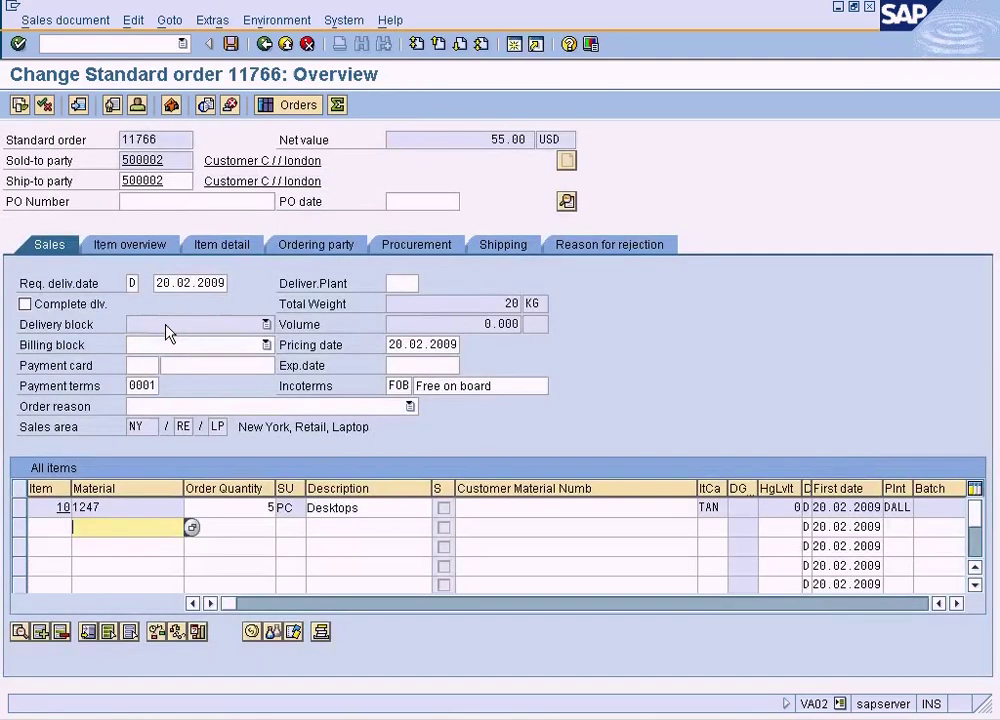
click(264, 44)
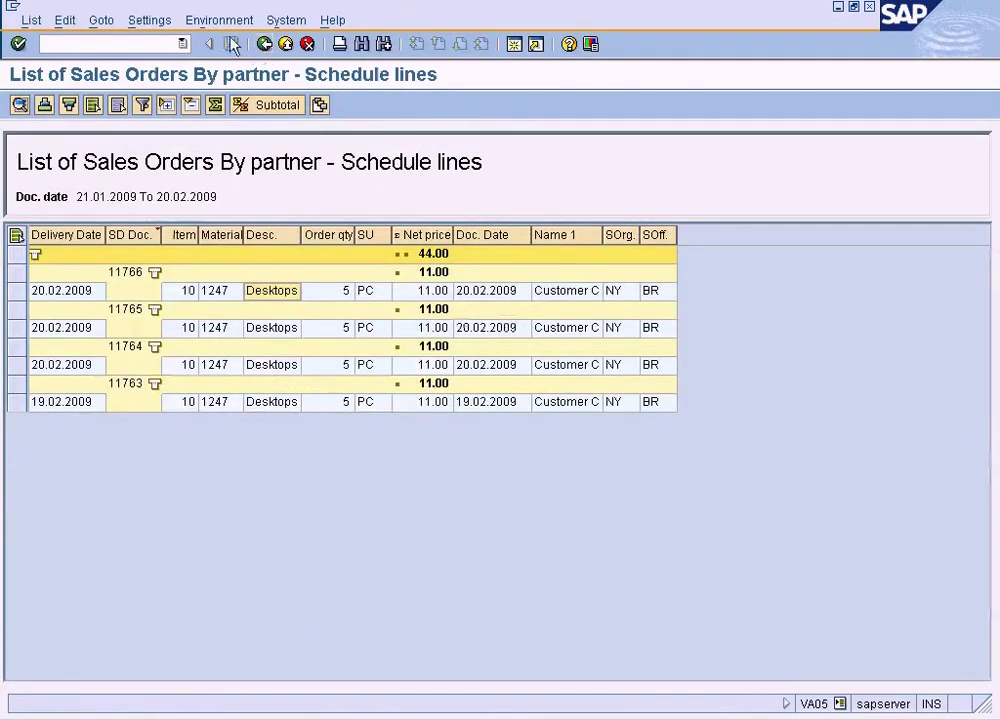
- Inspect the sales order list's current layout without changes, then return to the selection screen
click(153, 21)
mouse_move(167, 67)
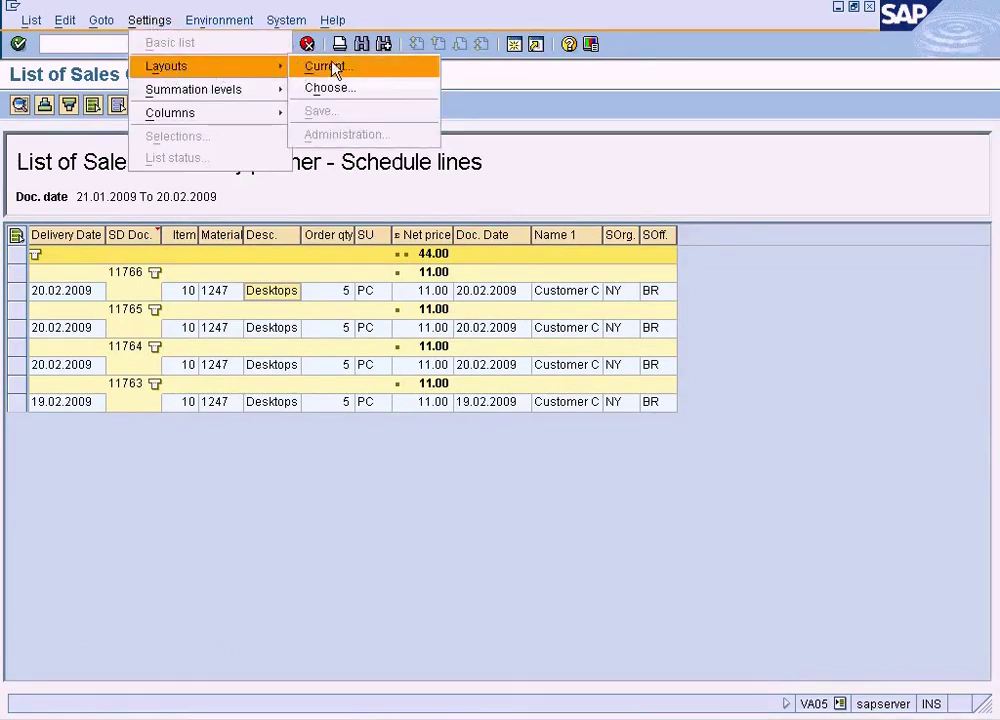
click(344, 88)
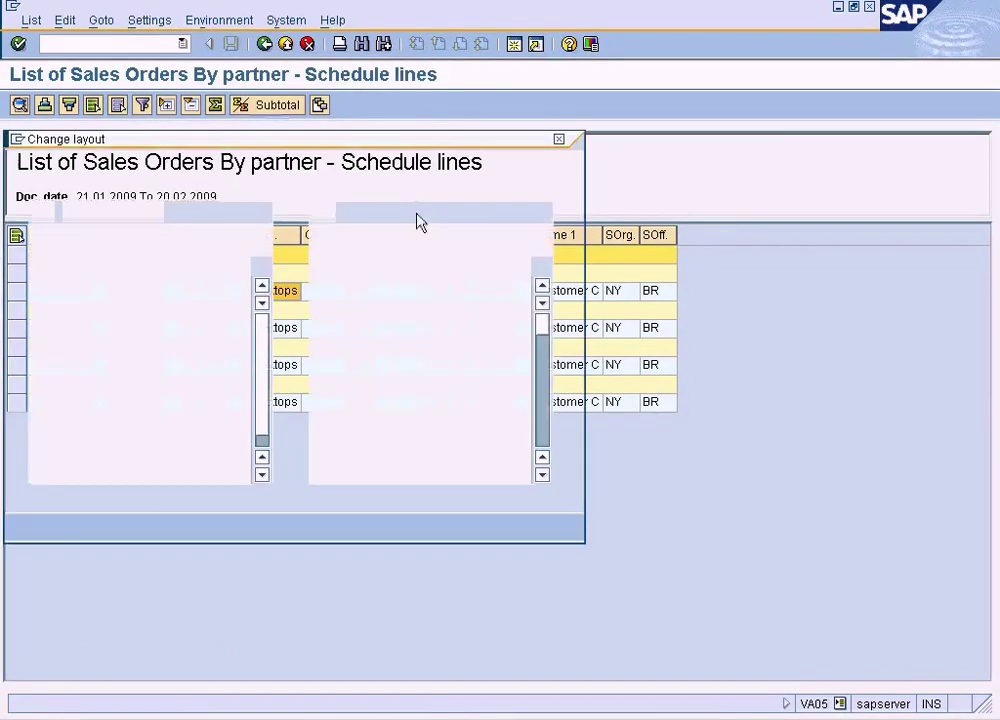
drag(437, 145, 683, 283)
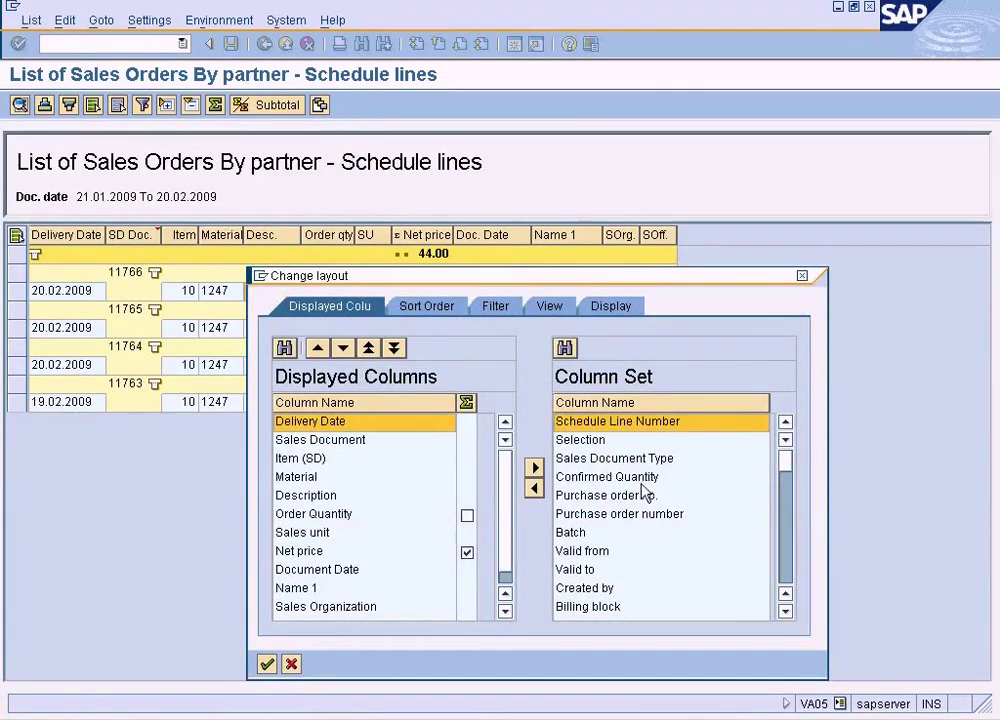
click(802, 276)
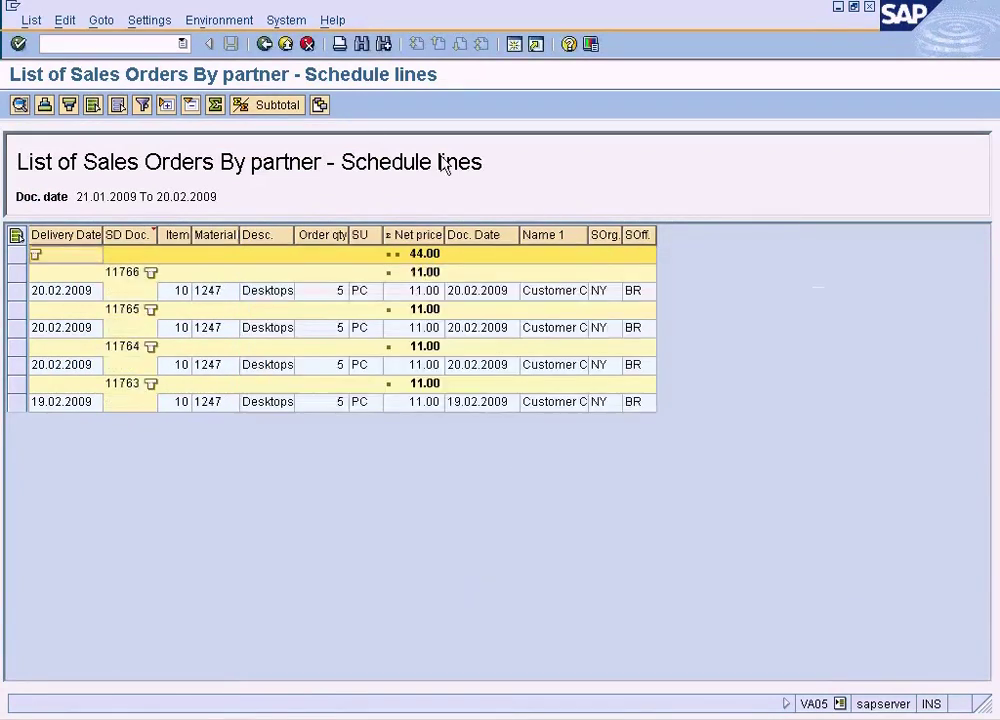
click(264, 45)
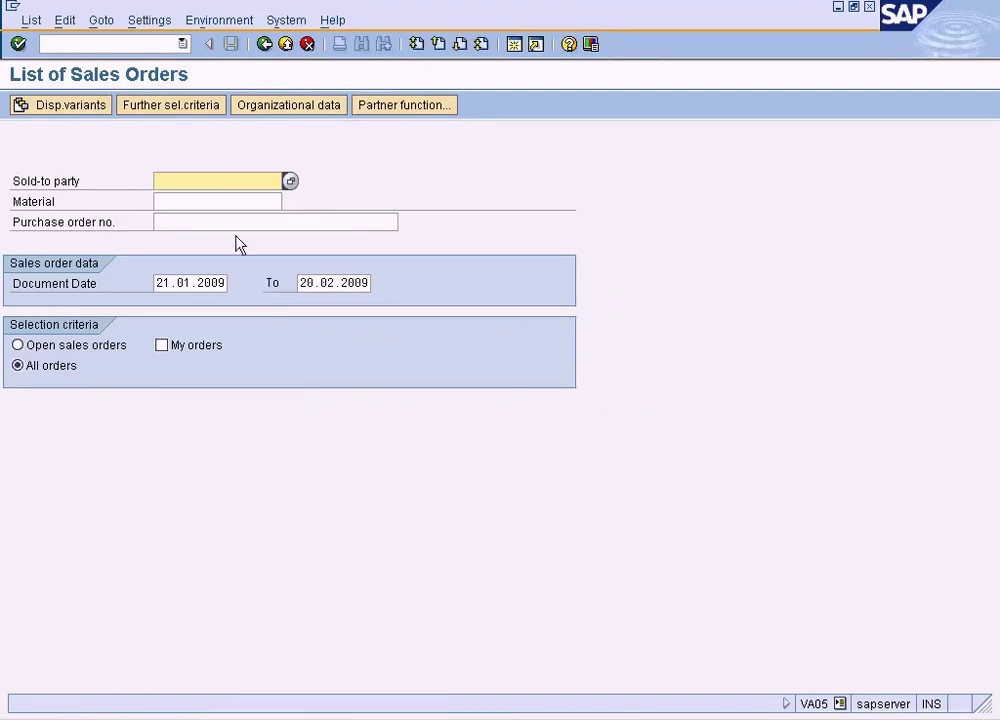
click(193, 108)
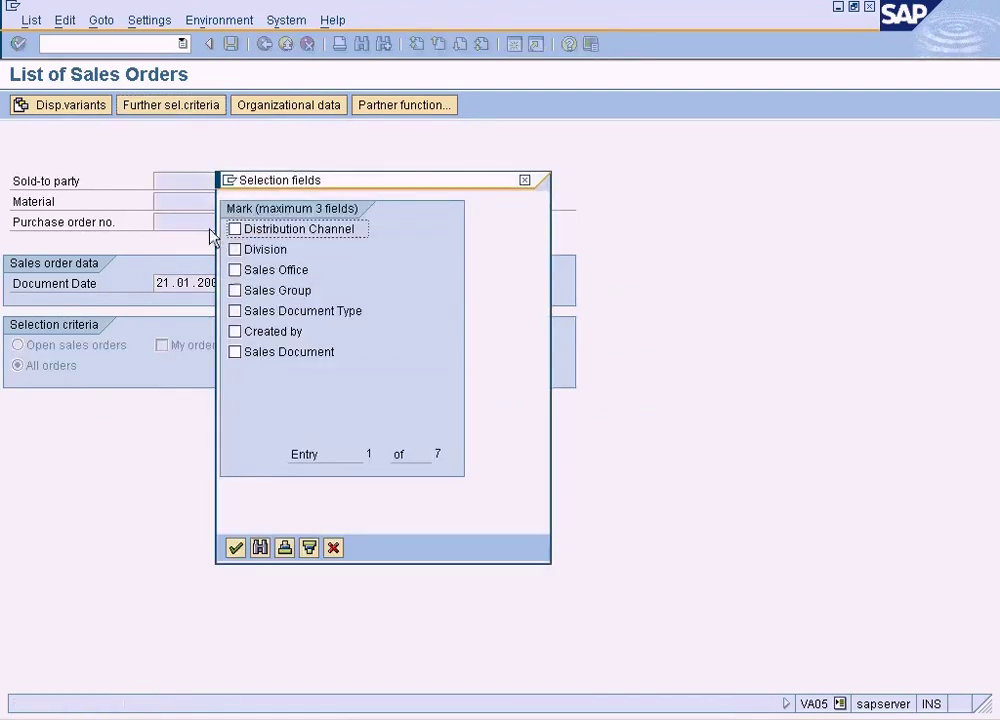
drag(372, 187, 619, 197)
click(482, 242)
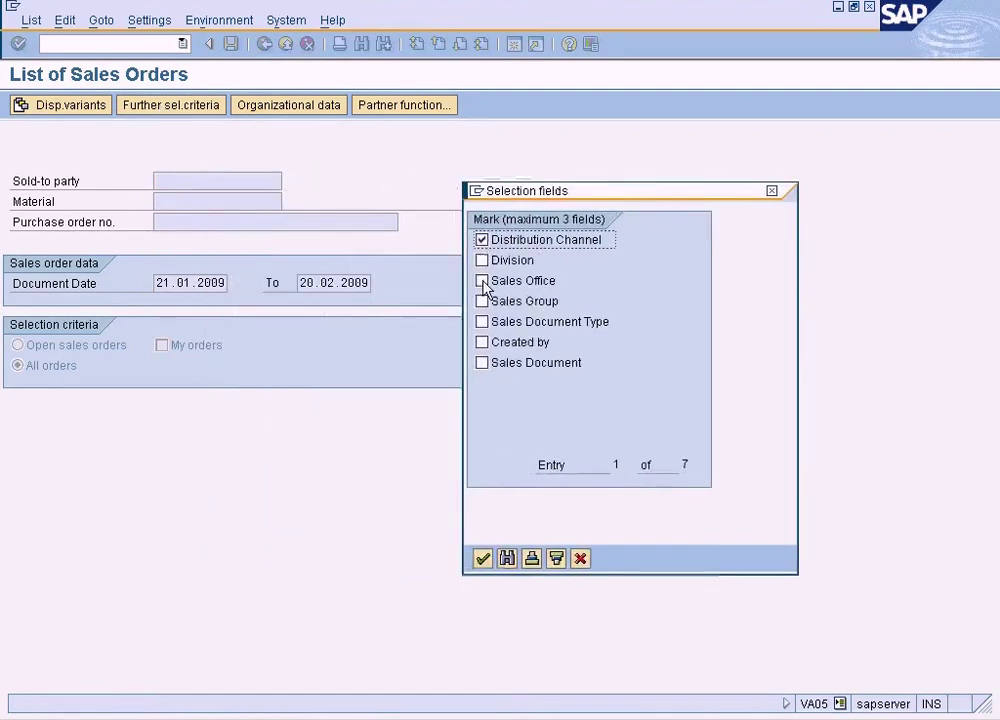
click(483, 261)
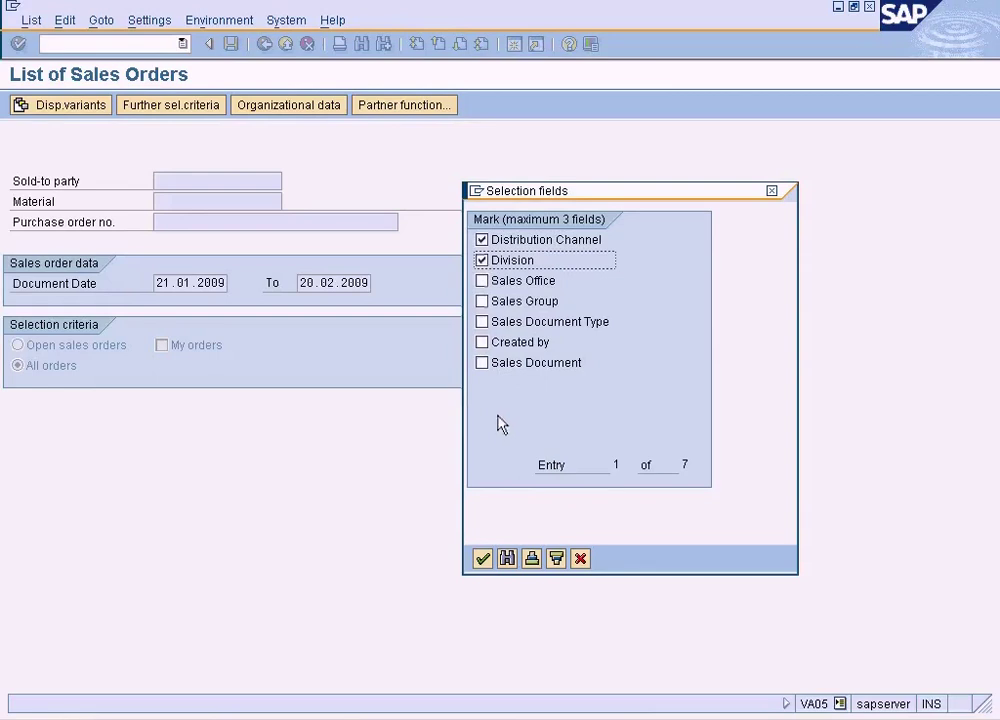
click(483, 562)
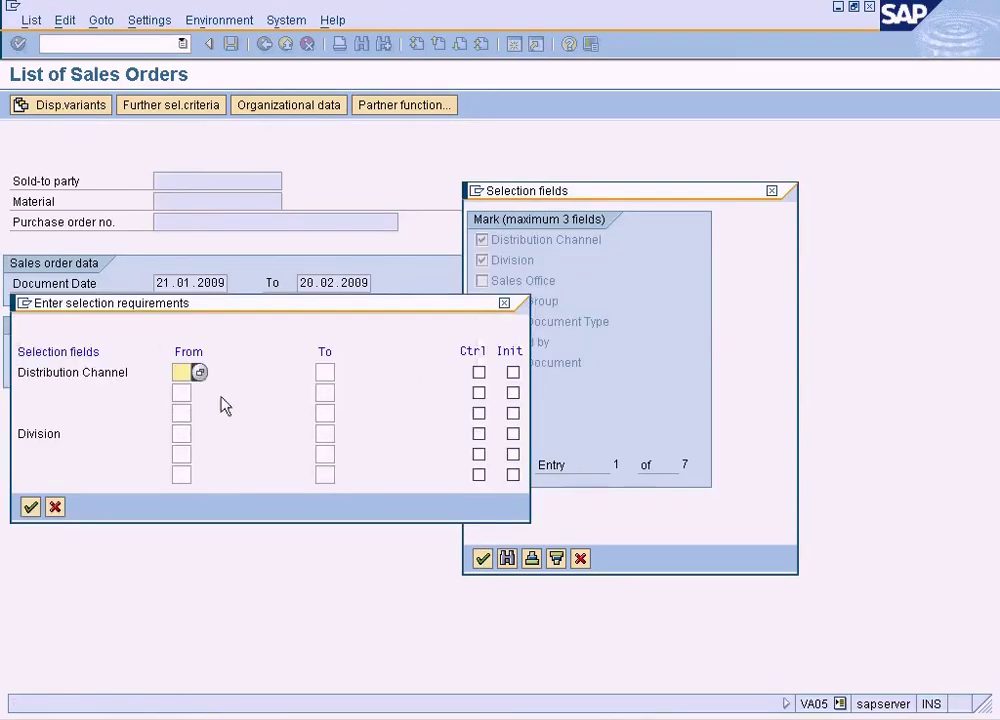
click(55, 507)
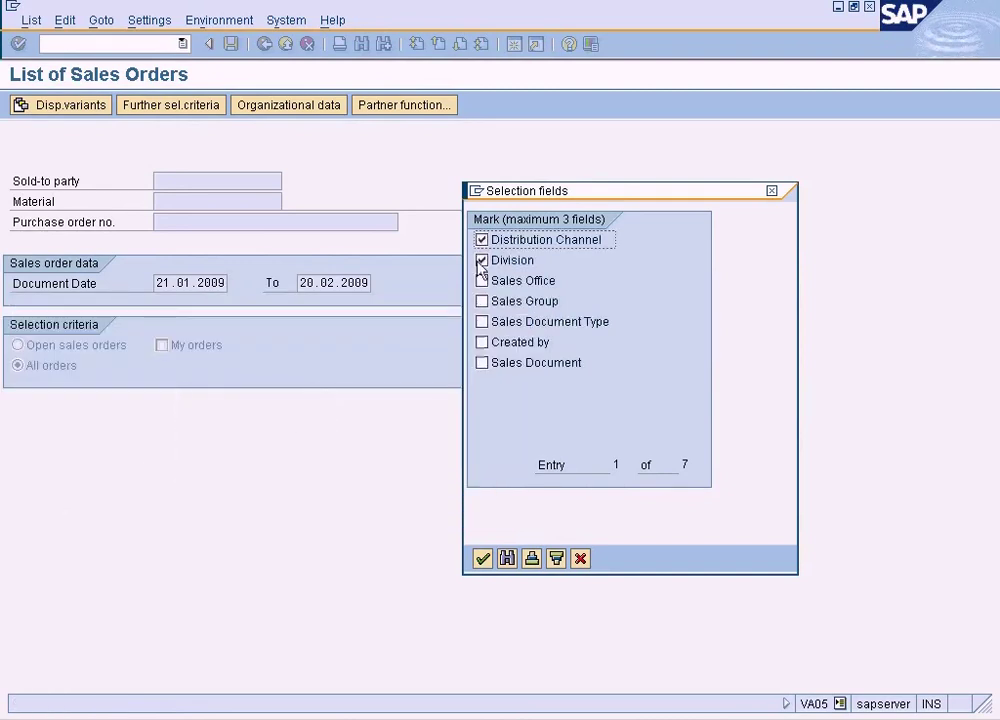
click(482, 259)
click(482, 241)
click(482, 363)
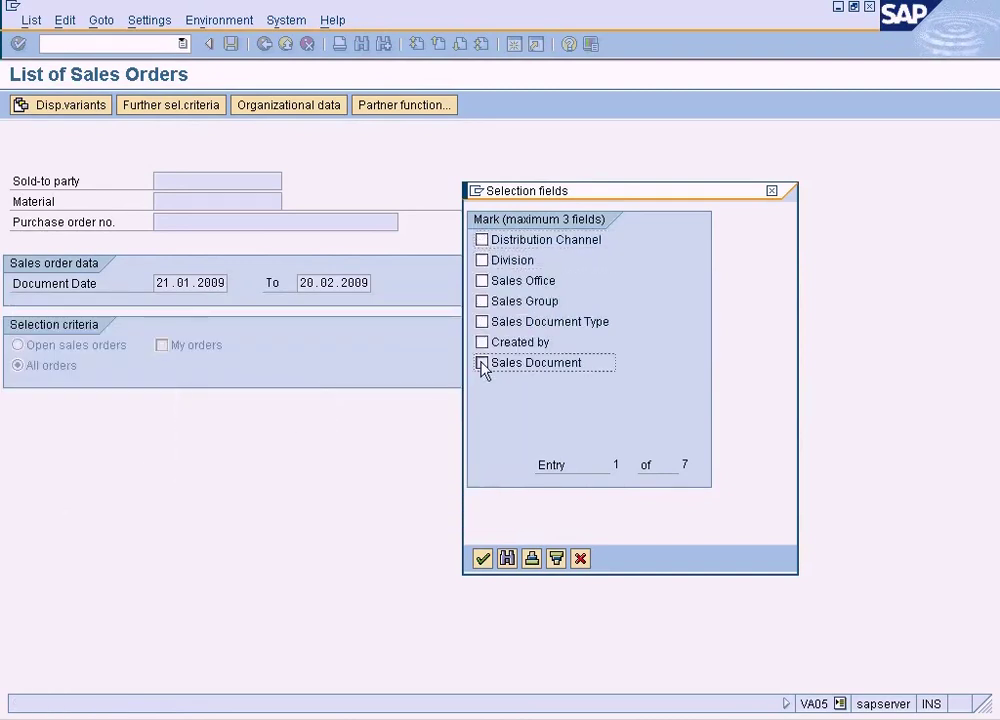
click(482, 558)
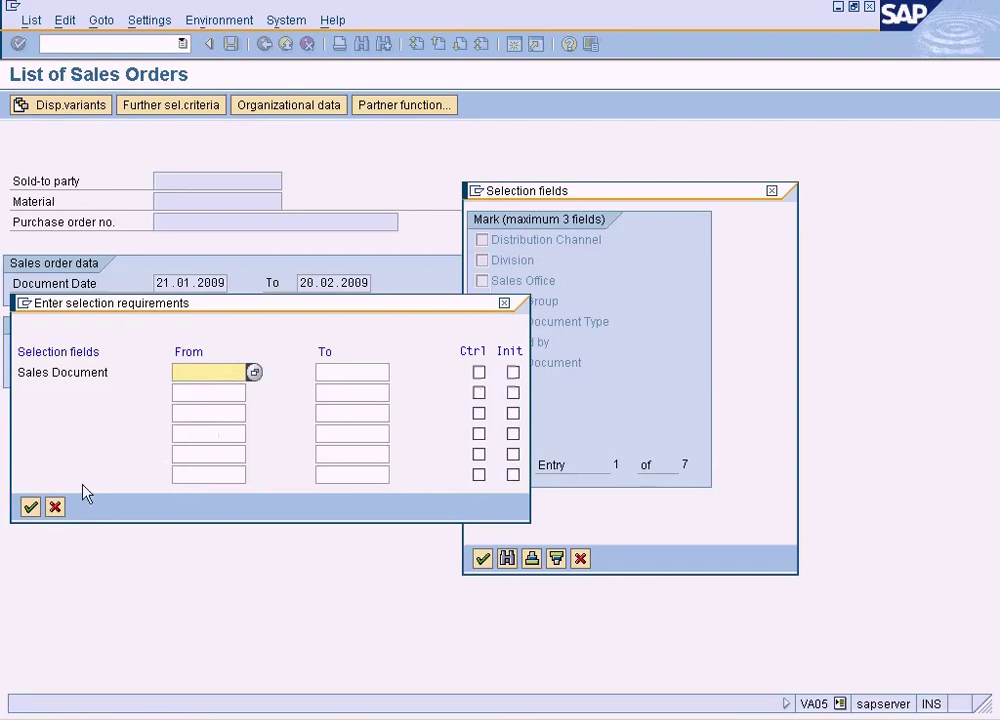
click(55, 507)
click(580, 558)
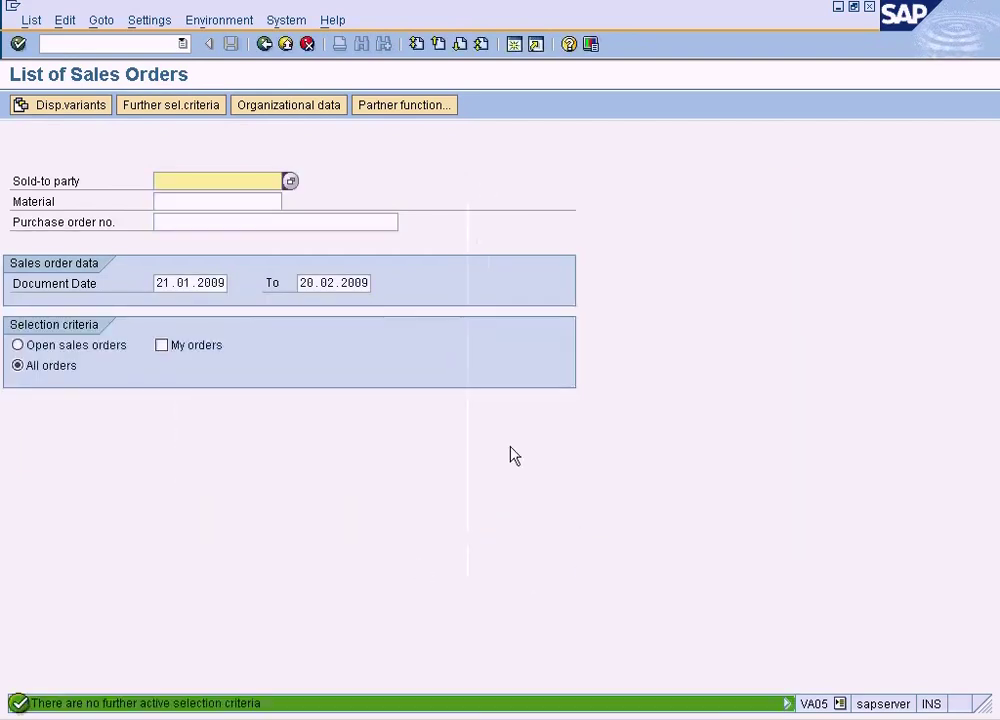
click(286, 106)
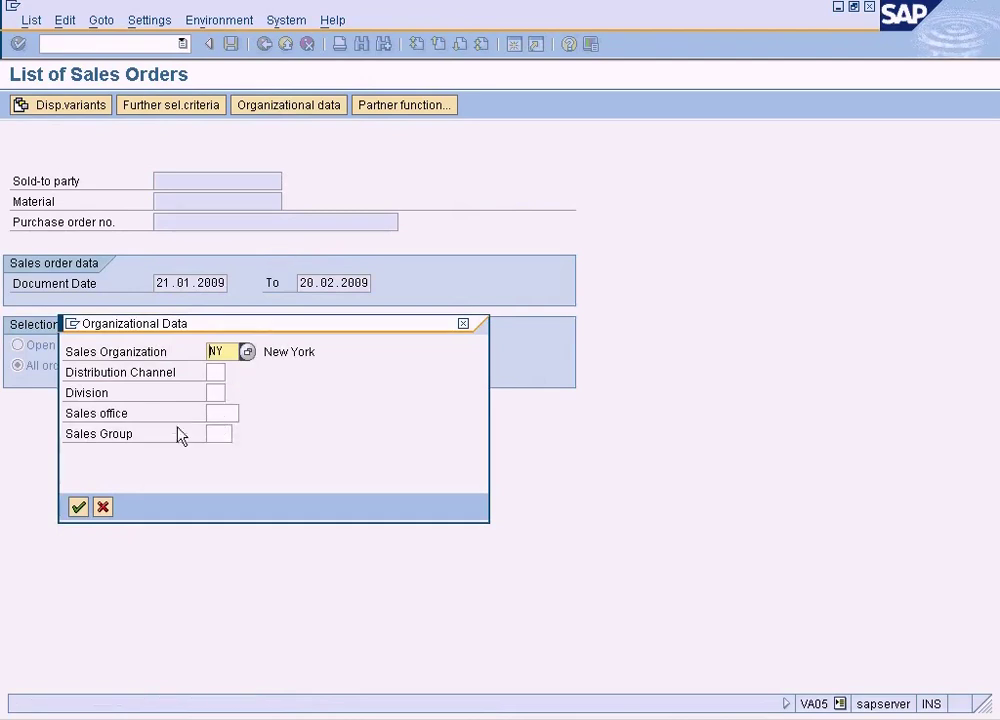
click(103, 507)
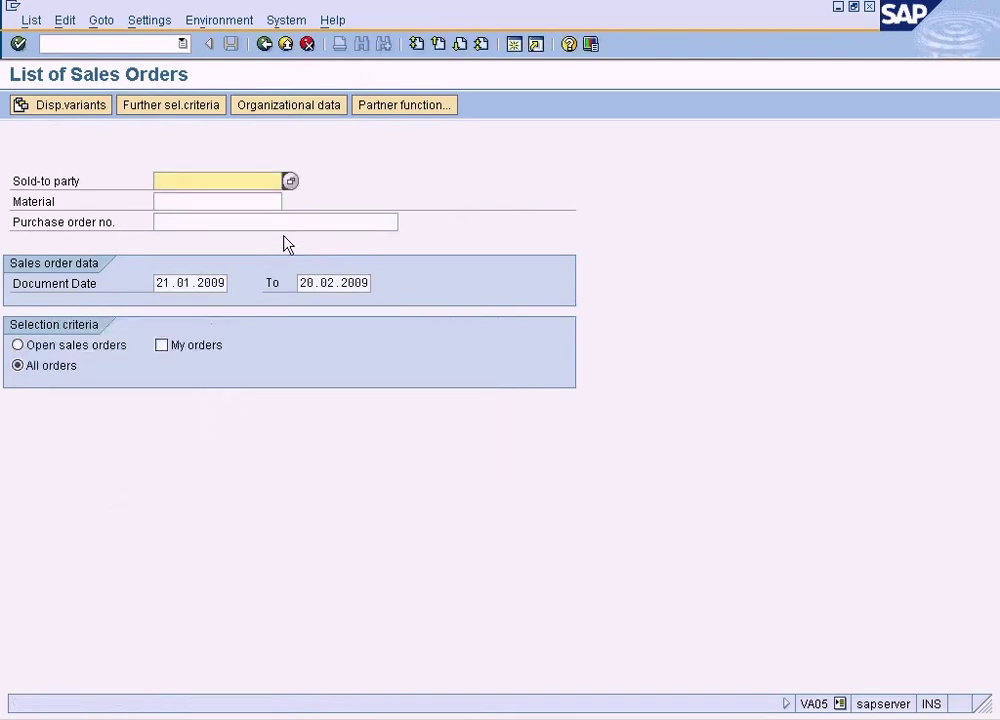
click(402, 107)
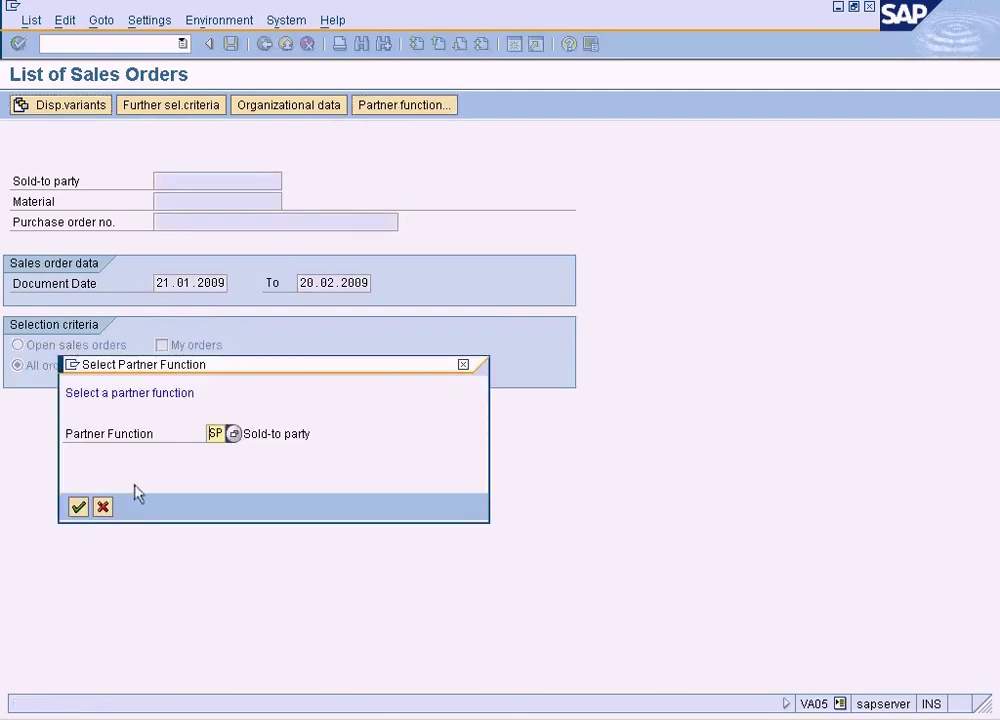
click(103, 507)
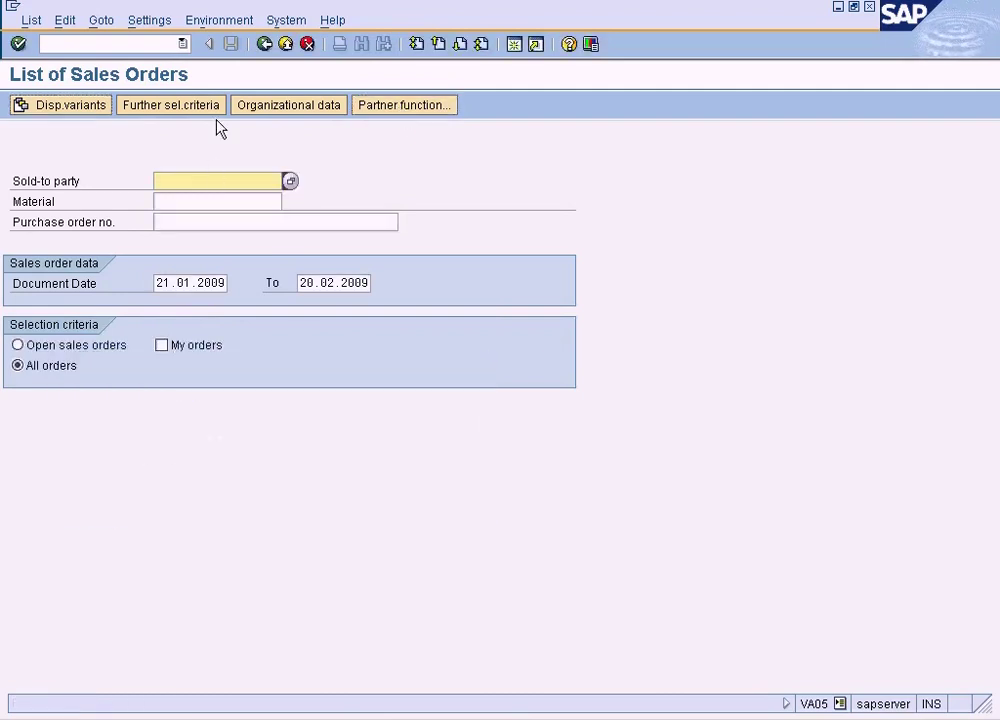
- Open List Billing Documents (VF05) from Billing Documents and run it, prompting for partner or material data
click(265, 44)
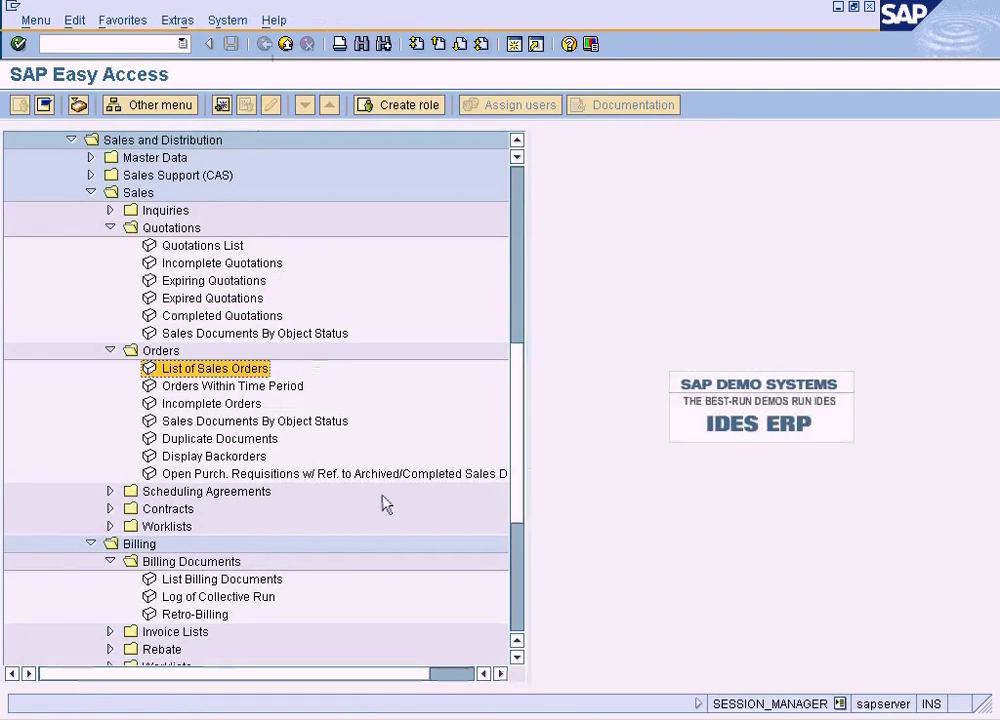
click(518, 658)
drag(518, 658, 518, 658)
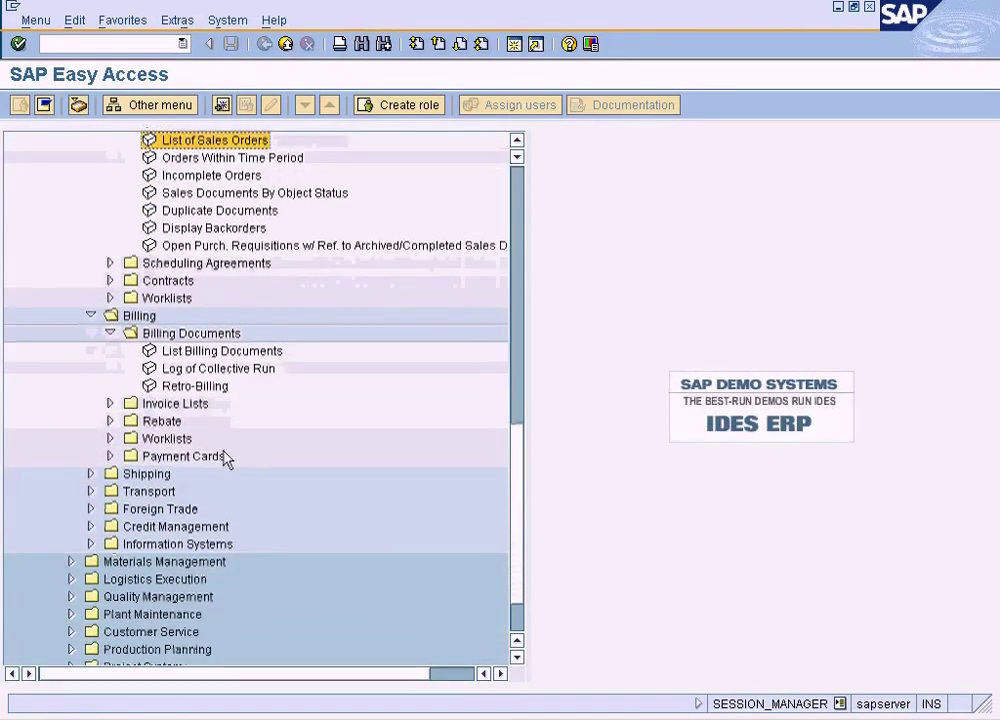
click(195, 334)
click(203, 352)
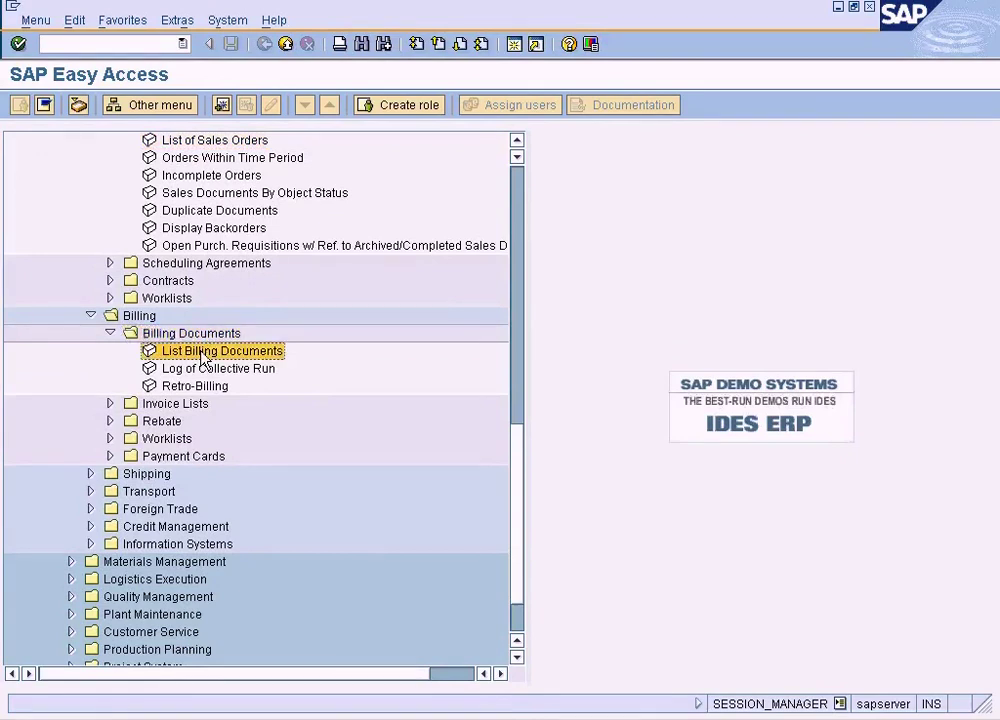
double_click(205, 351)
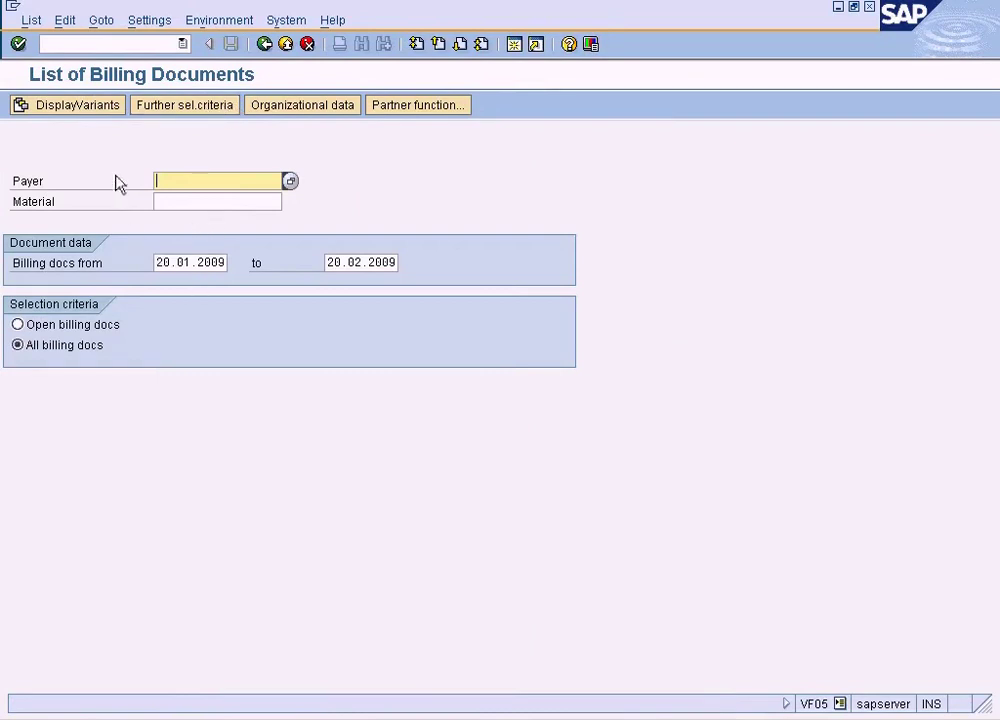
key(Return)
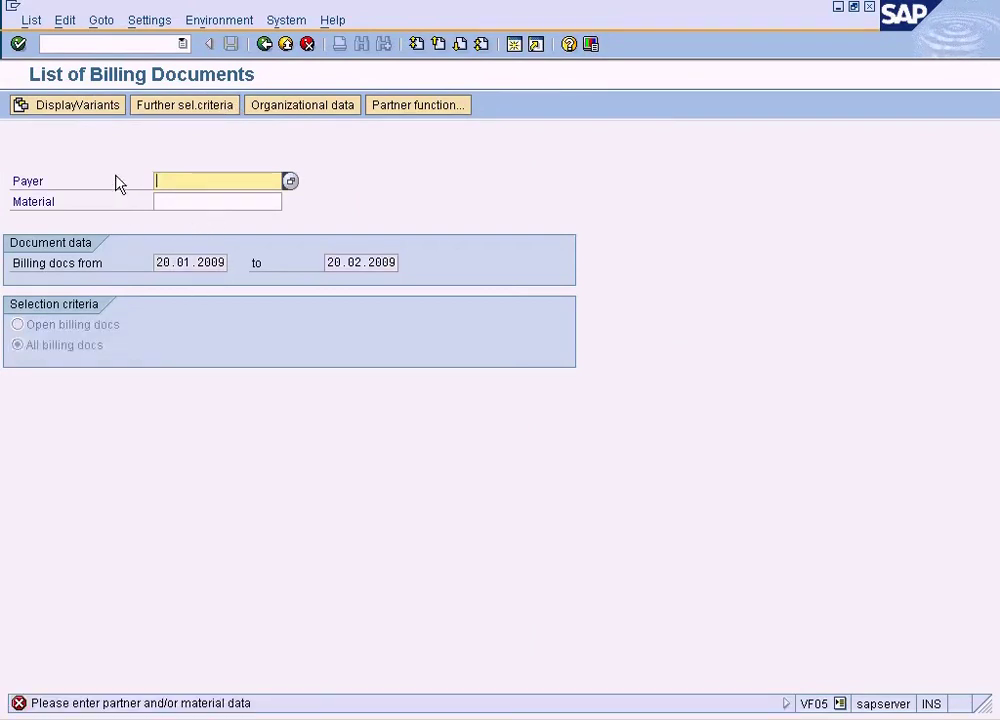
- Pick Customer C as payer via a company code SUN customer search
click(290, 181)
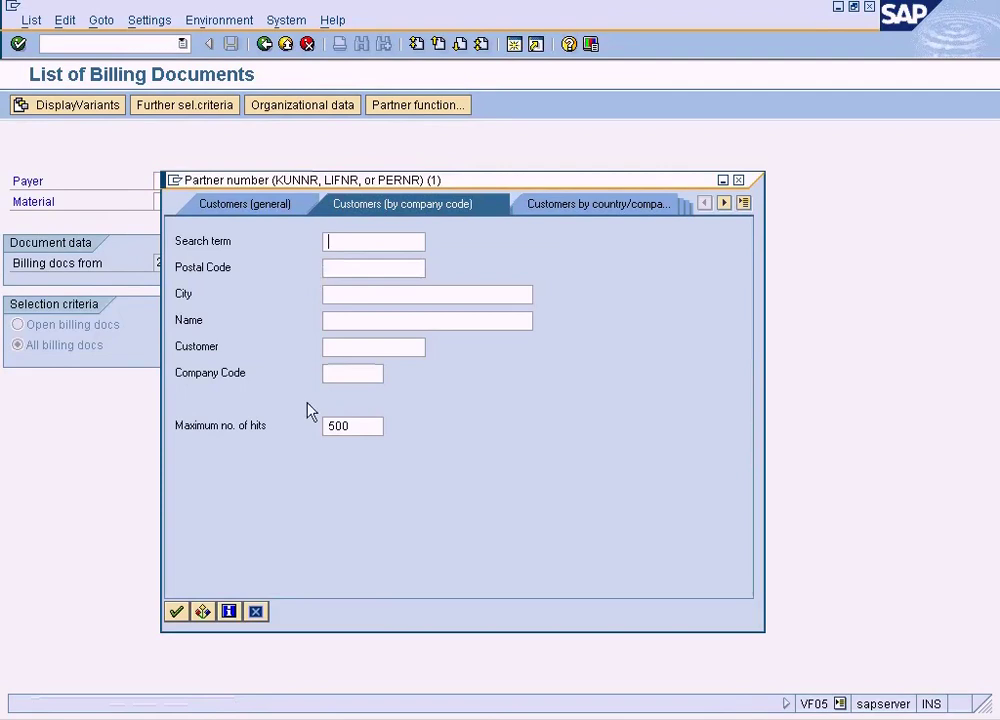
click(360, 374)
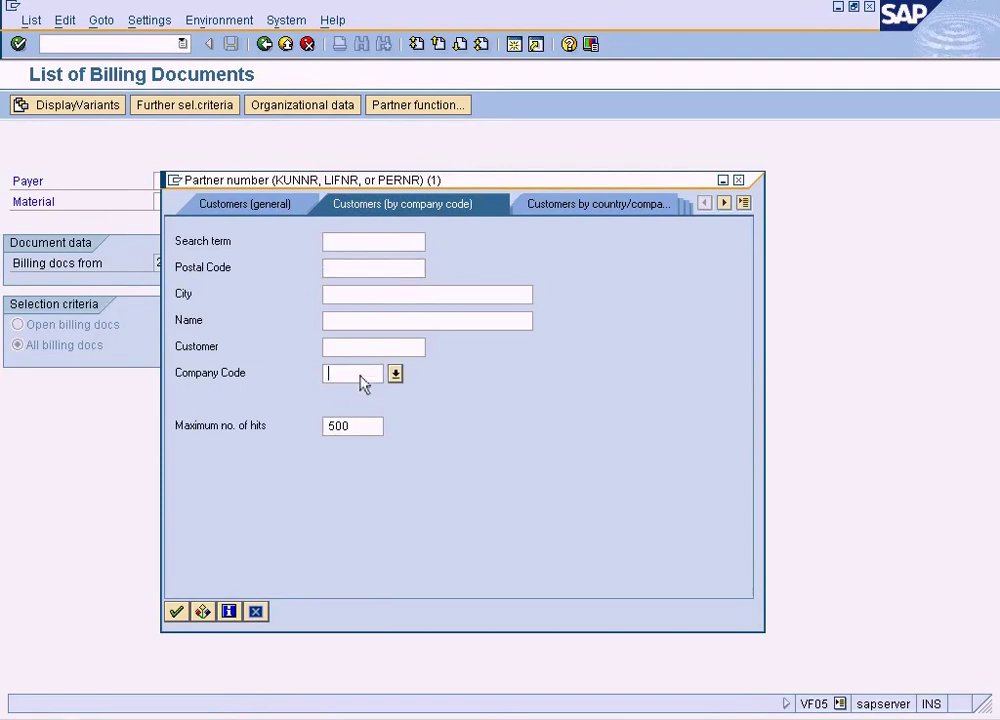
text(sun)
key(Return)
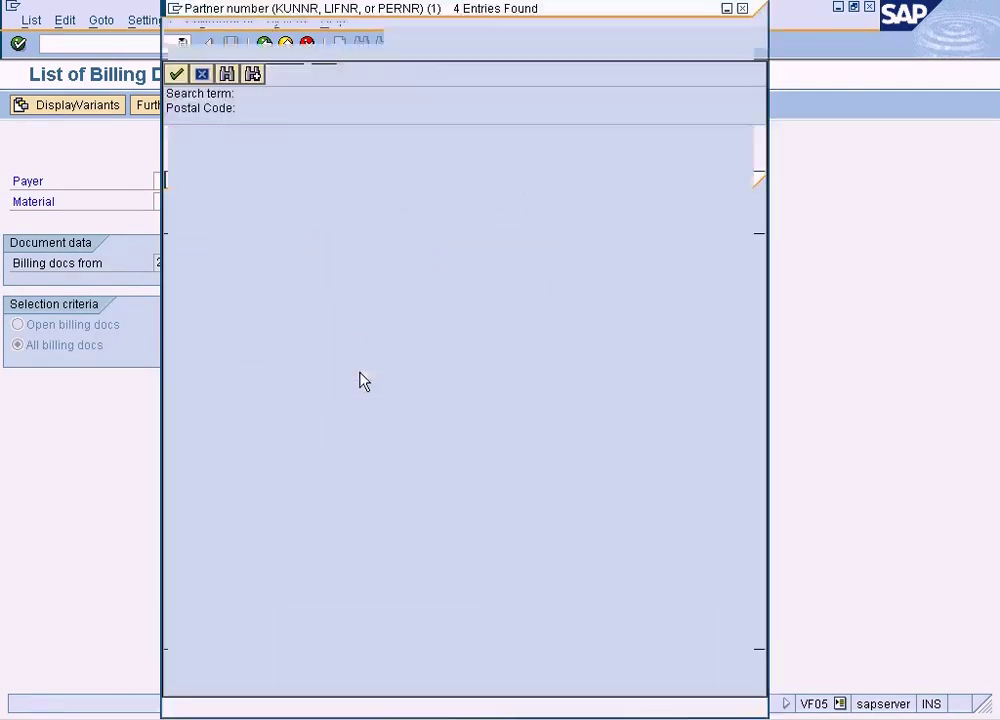
click(425, 183)
click(425, 183)
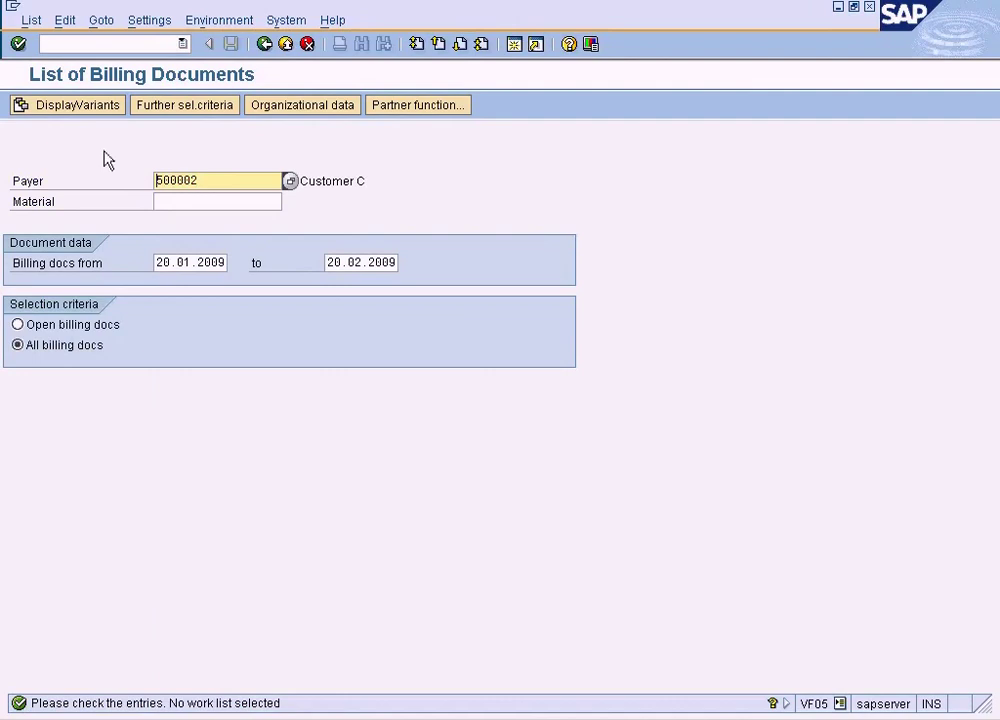
- Set billing dates 20.01.2008 to 20.02.2010 and run the billing document report
click(224, 266)
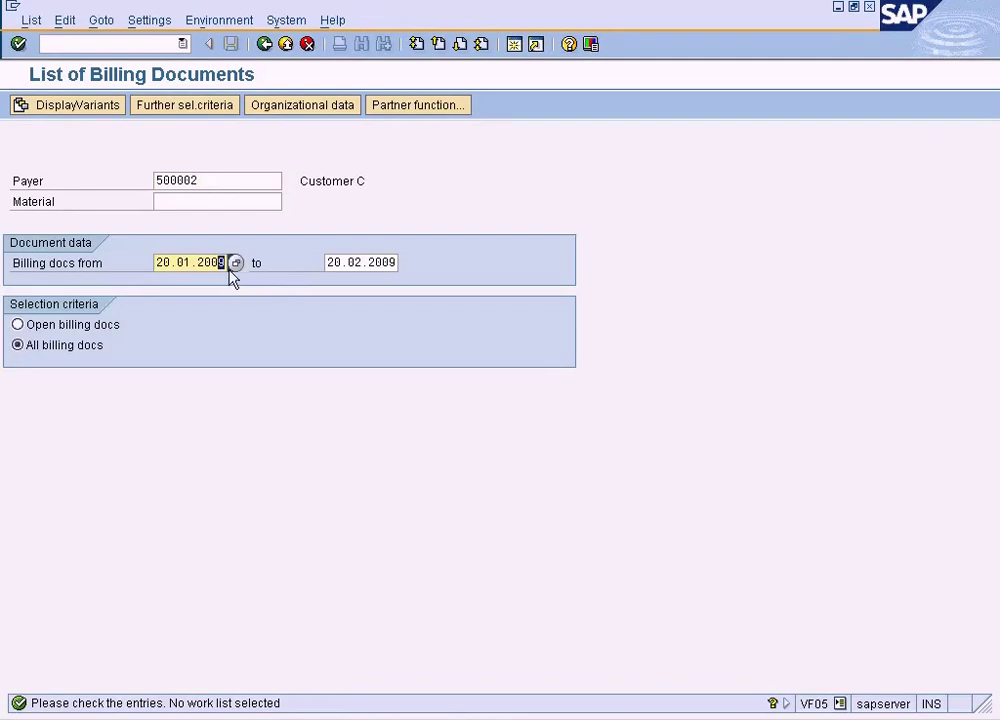
click(392, 266)
key(BackSpace)
key(BackSpace)
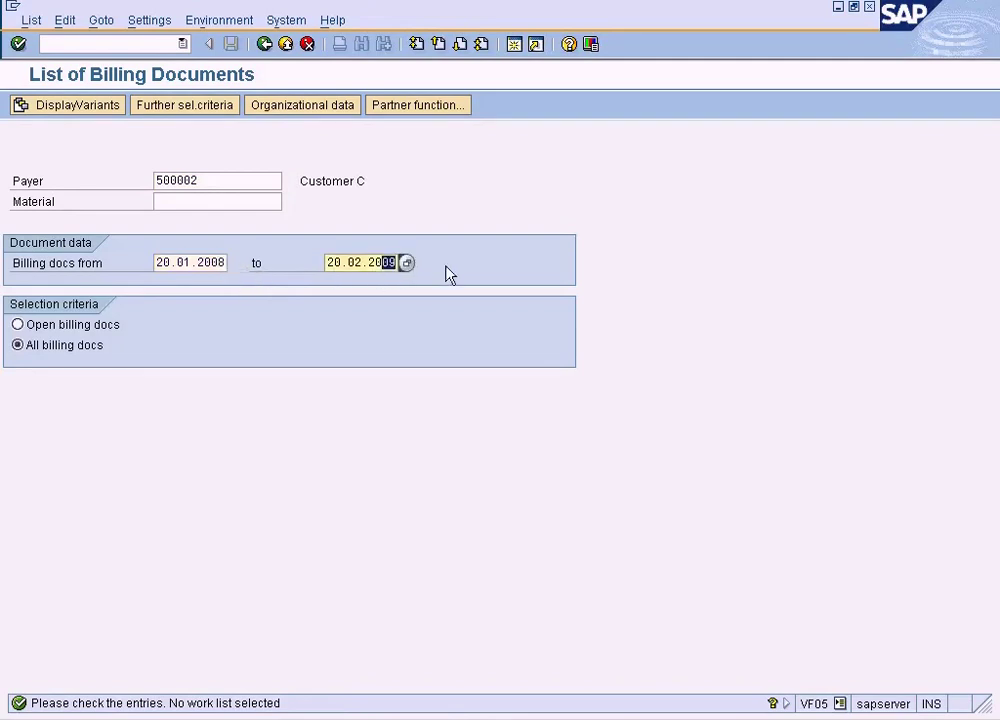
text(10)
key(F8)
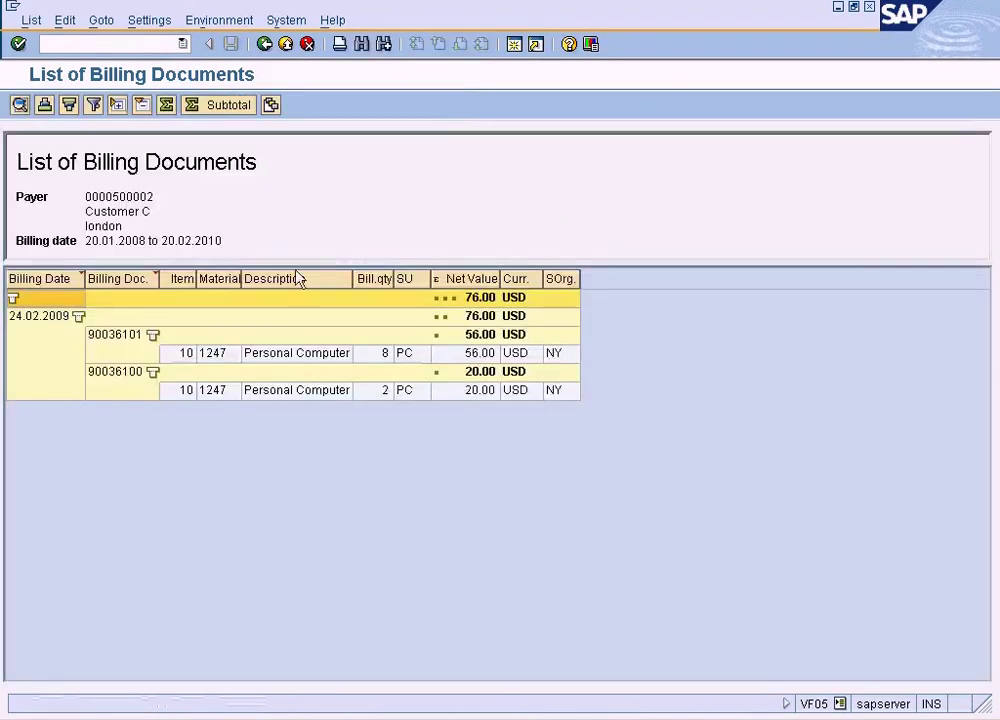
- Open the 56.00 USD credit memo's billing items overview, then leave without saving
click(427, 345)
click(355, 357)
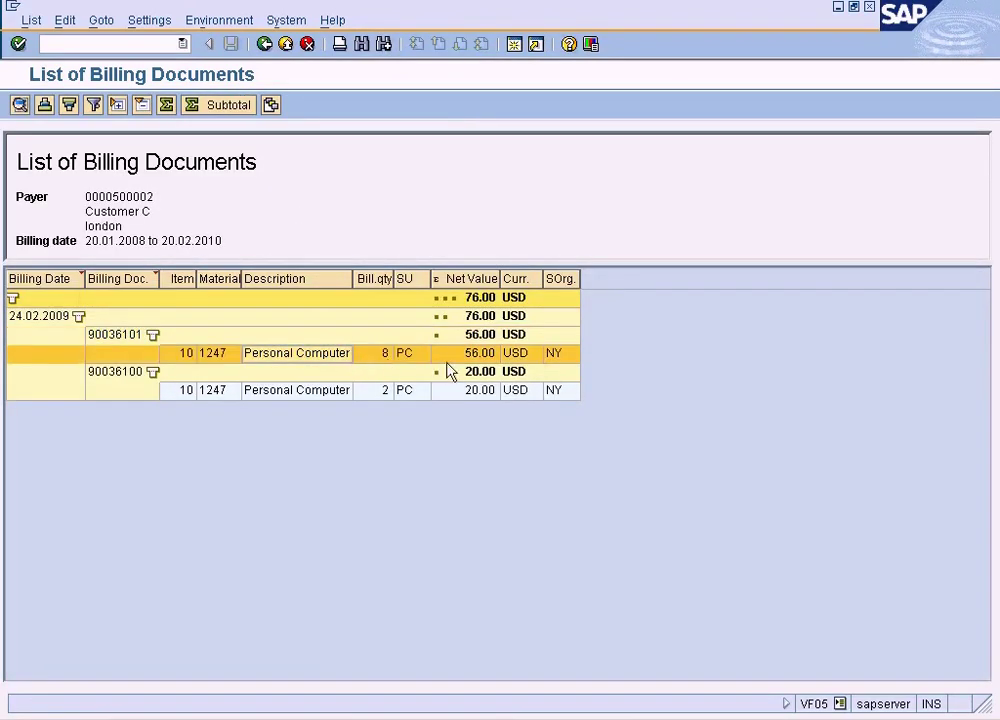
click(118, 338)
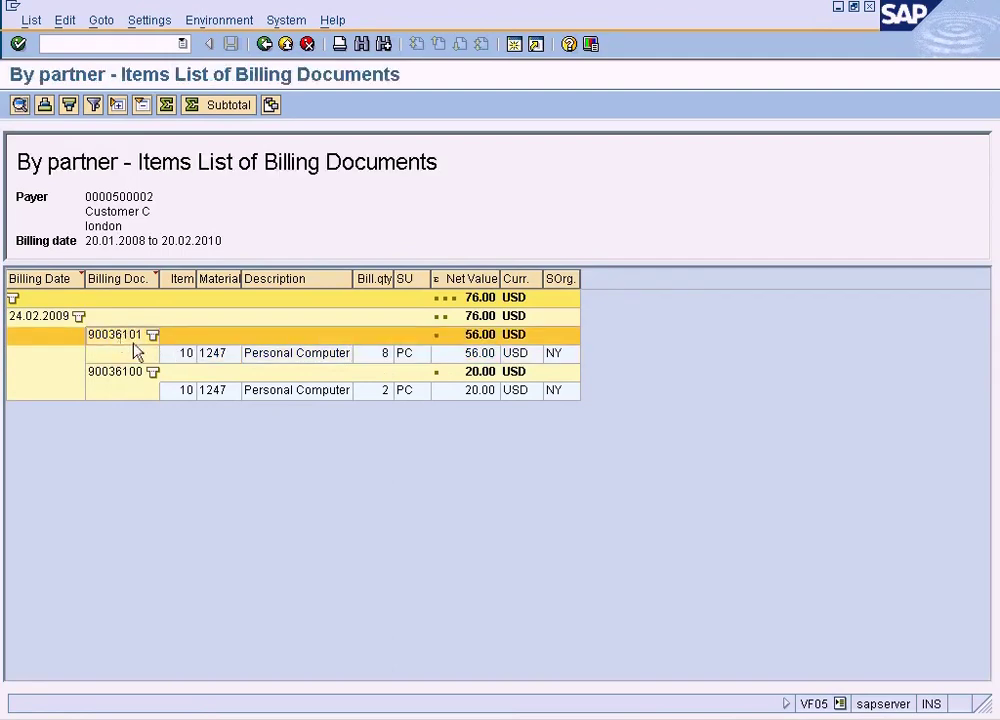
click(130, 354)
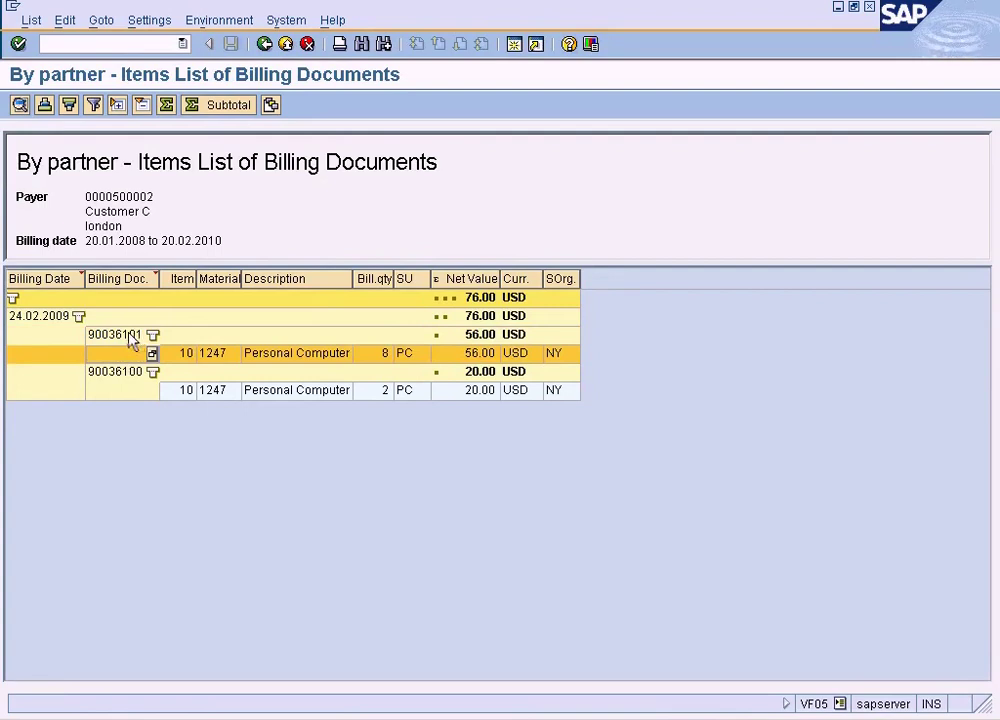
double_click(129, 334)
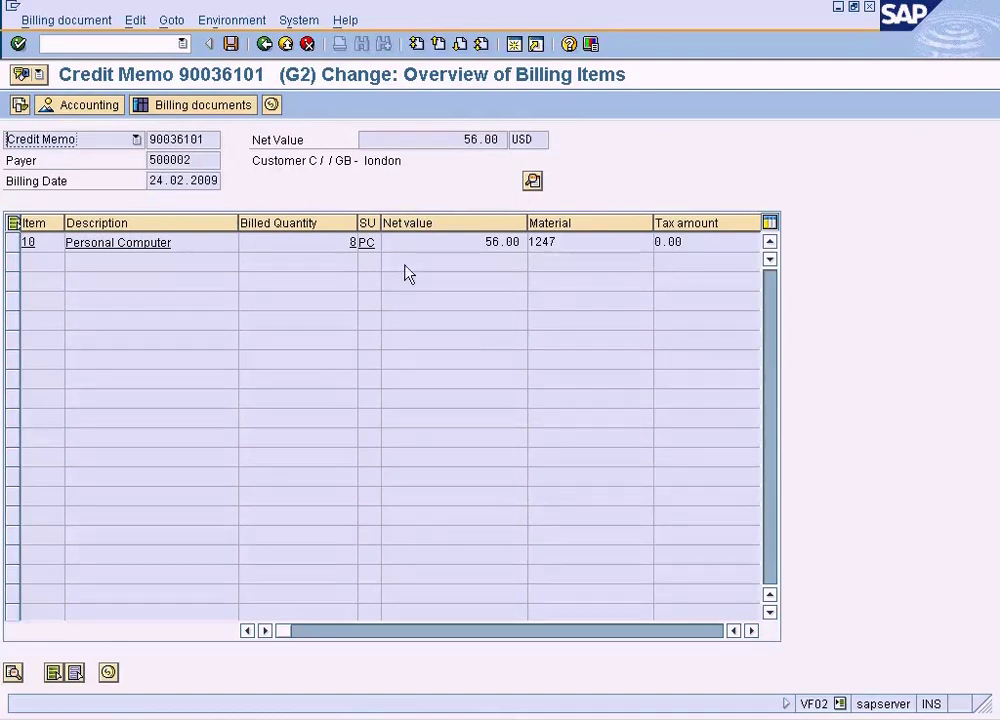
click(263, 46)
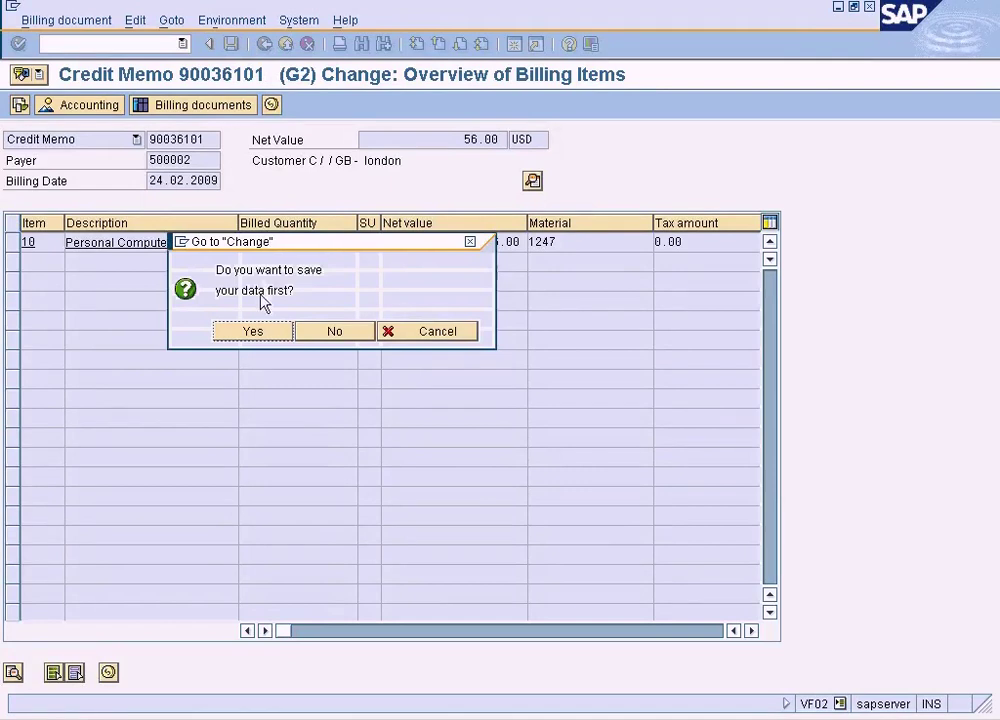
click(347, 334)
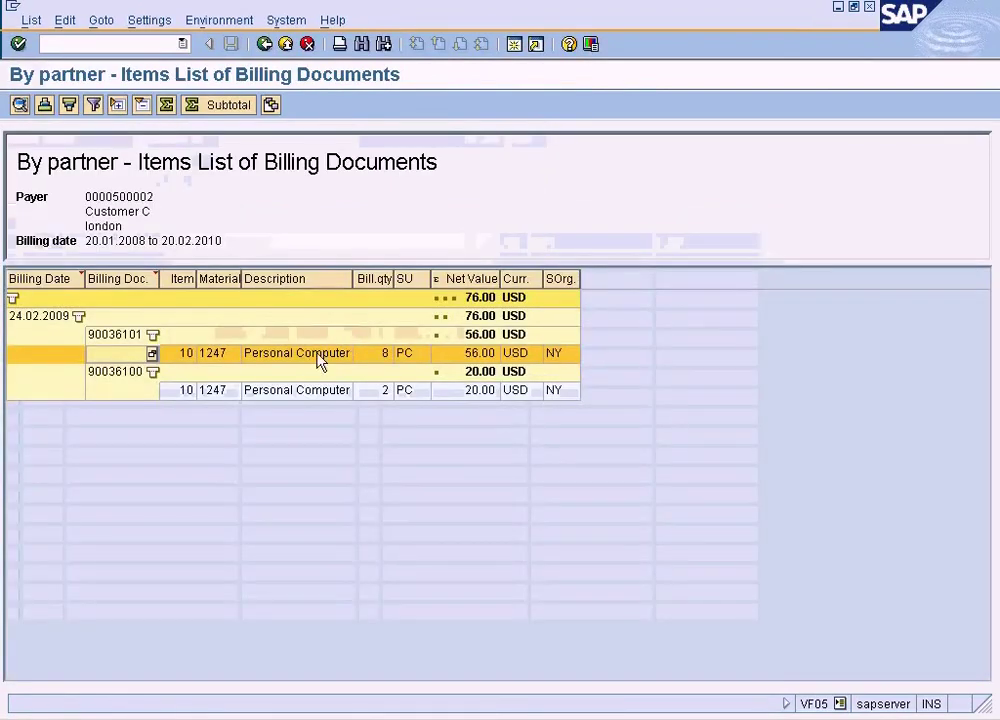
- Reopen the credit memo's Personal Computer item and exit again, discarding changes
click(474, 343)
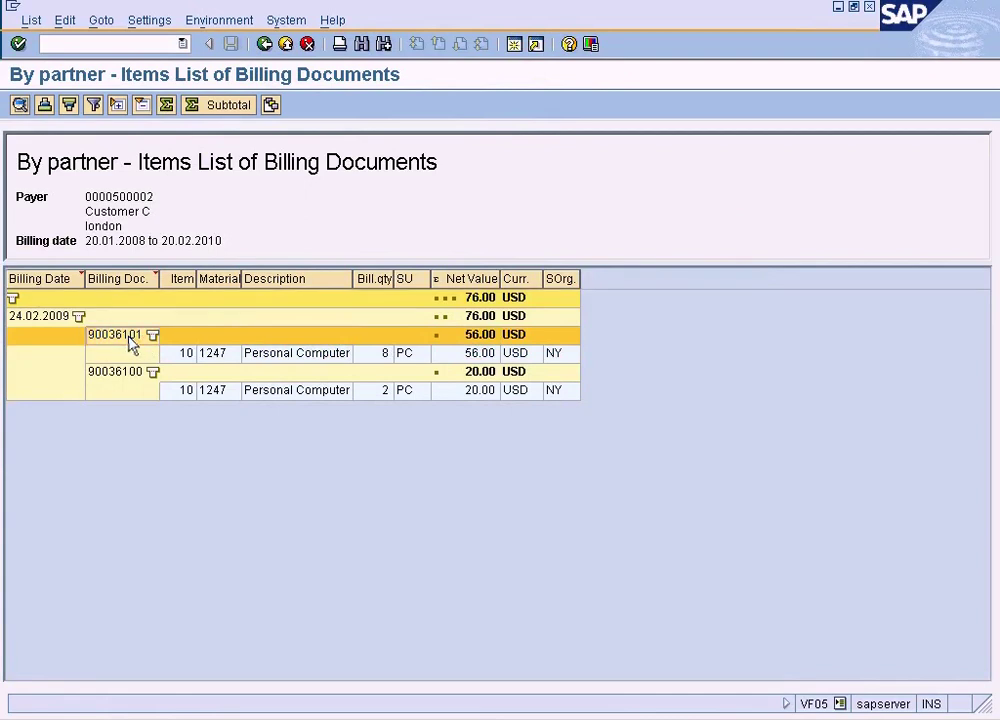
click(335, 358)
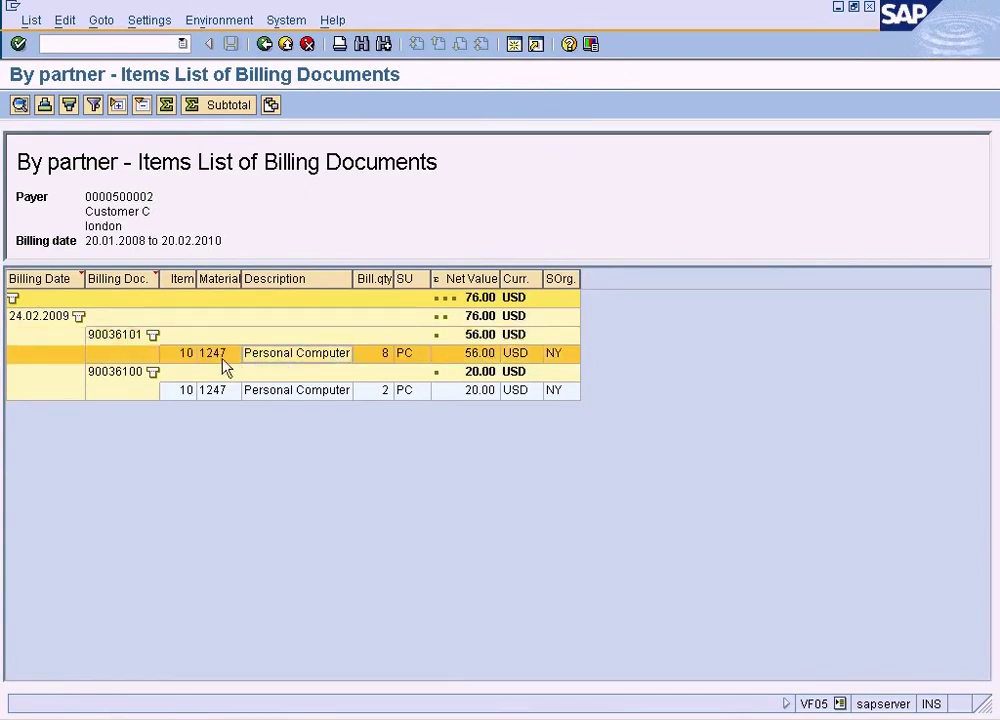
double_click(174, 356)
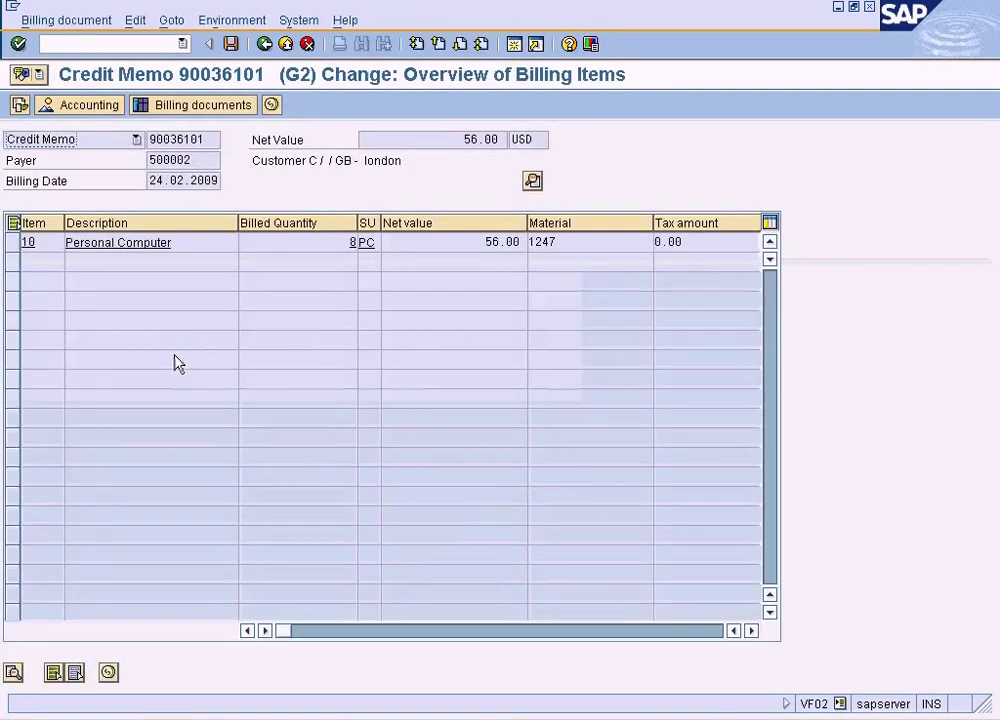
click(266, 44)
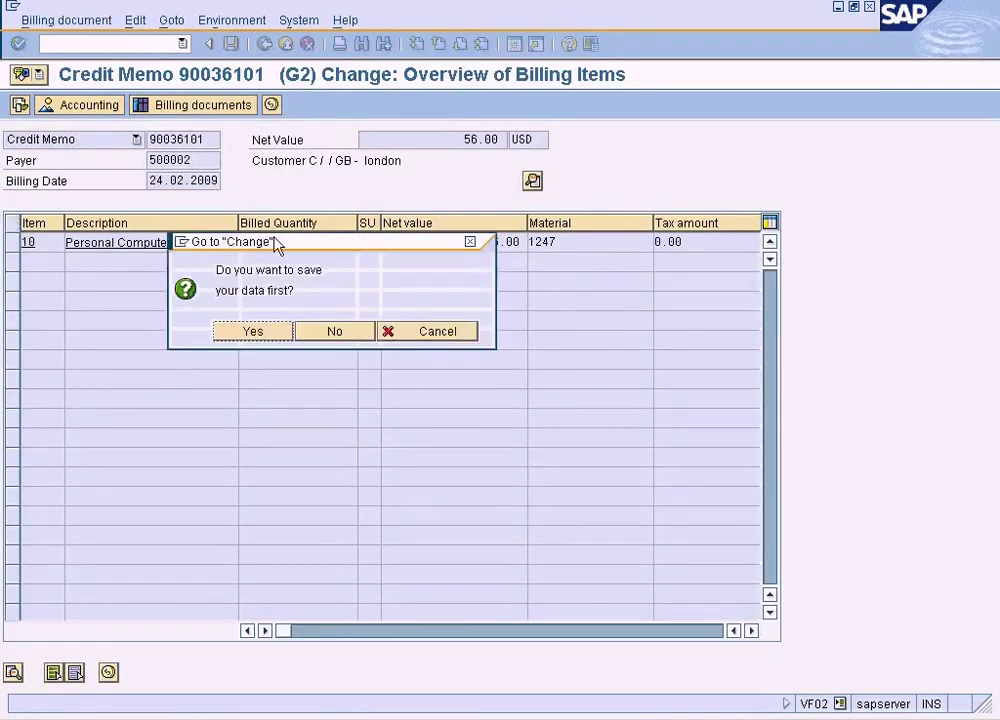
click(340, 333)
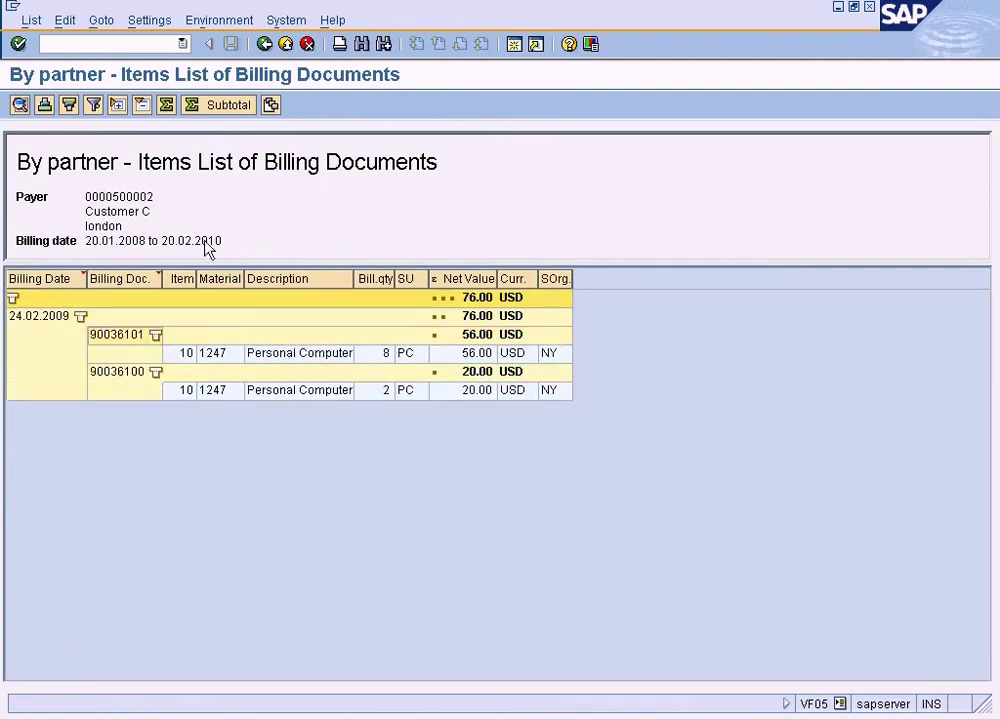
- Return to the billing selection screen and pick Customer C as payer through the customer search
click(264, 44)
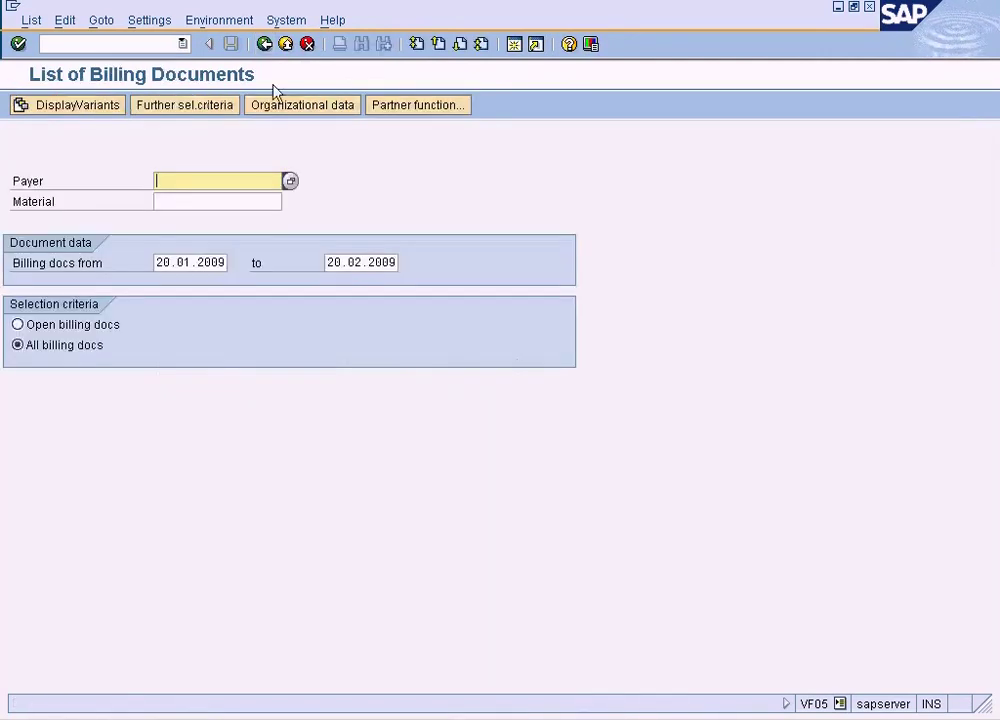
click(222, 108)
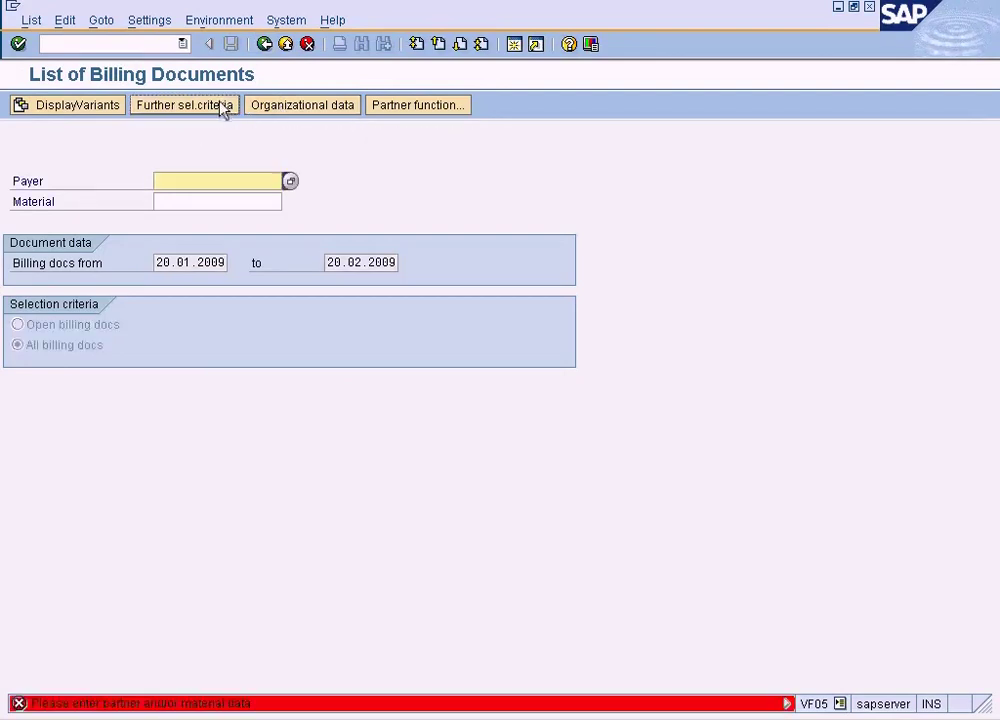
click(291, 182)
click(349, 377)
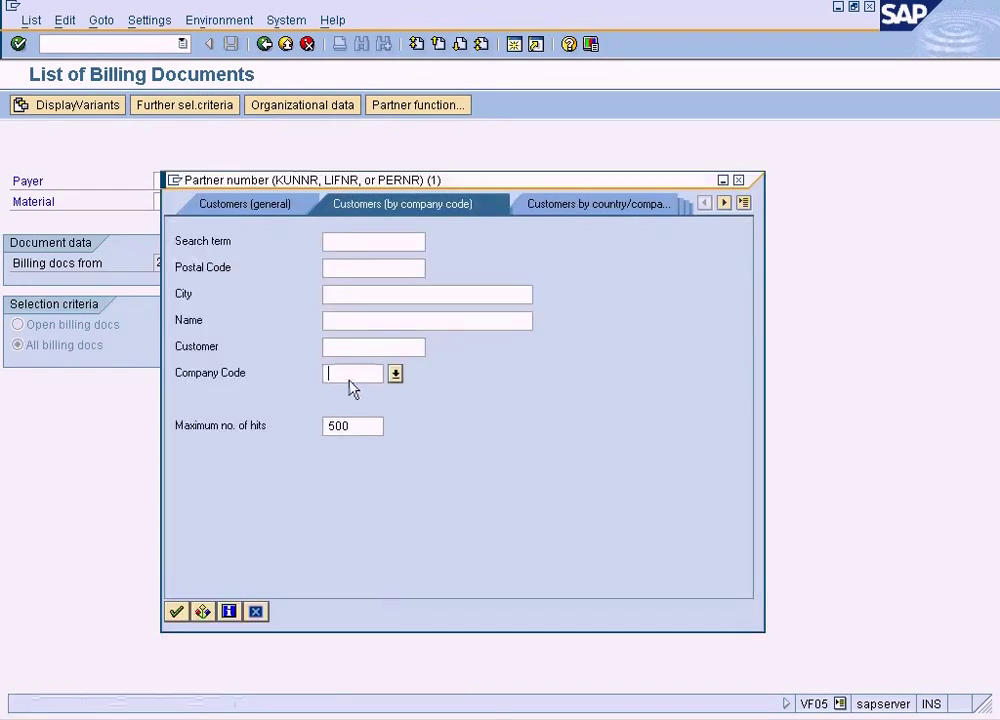
text(sun)
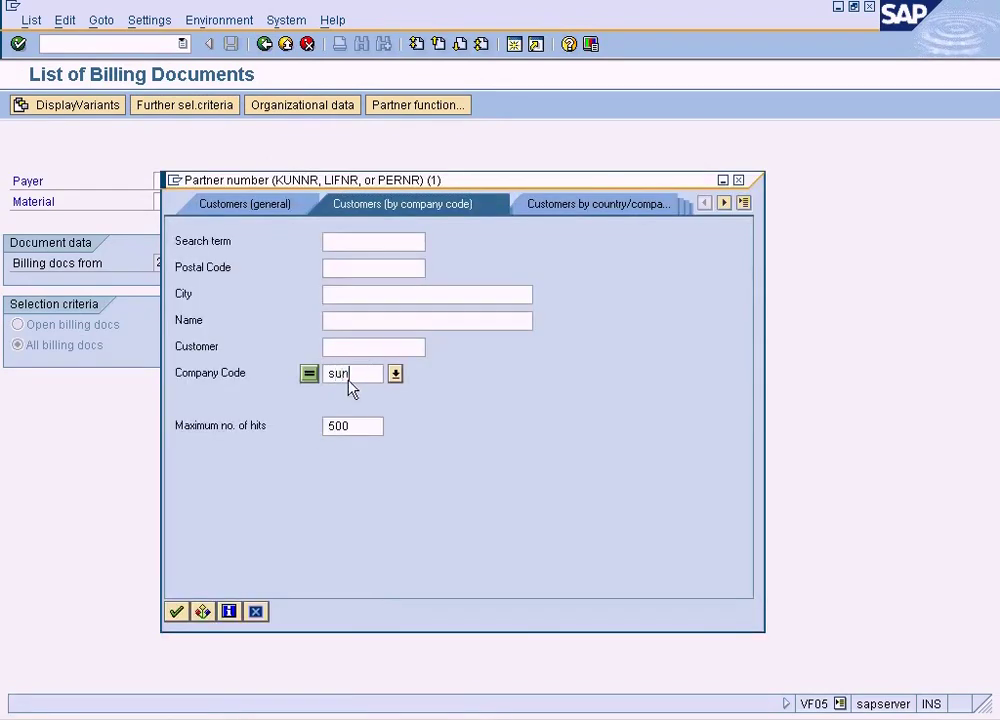
key(Return)
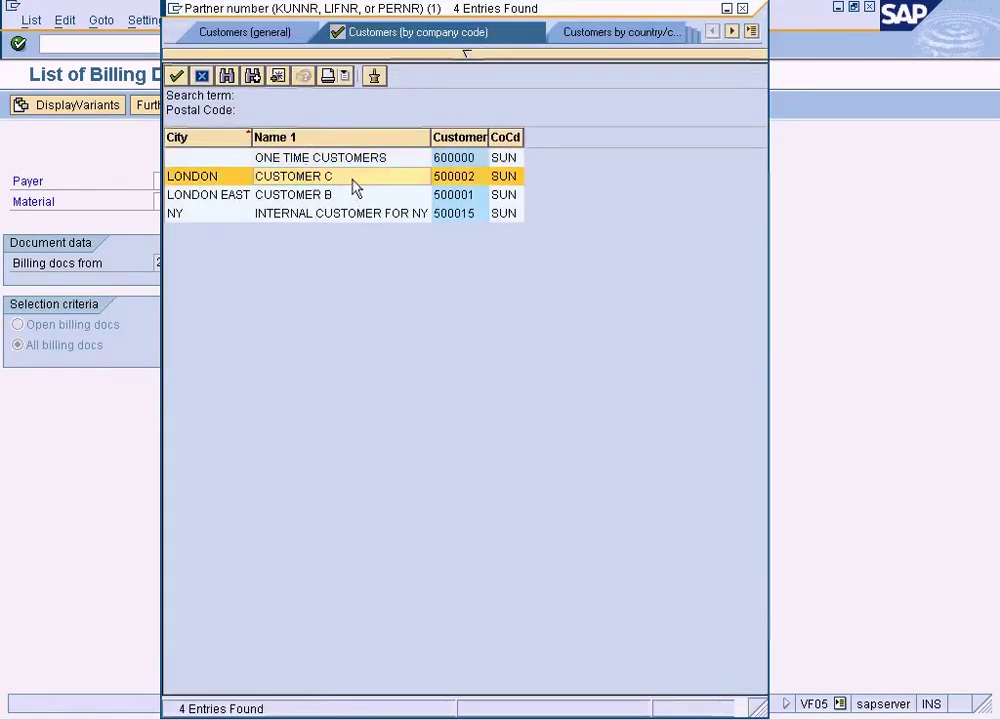
click(352, 181)
- Review and cancel the further selection criteria and organizational data, then exit to SAP Easy Access
click(230, 108)
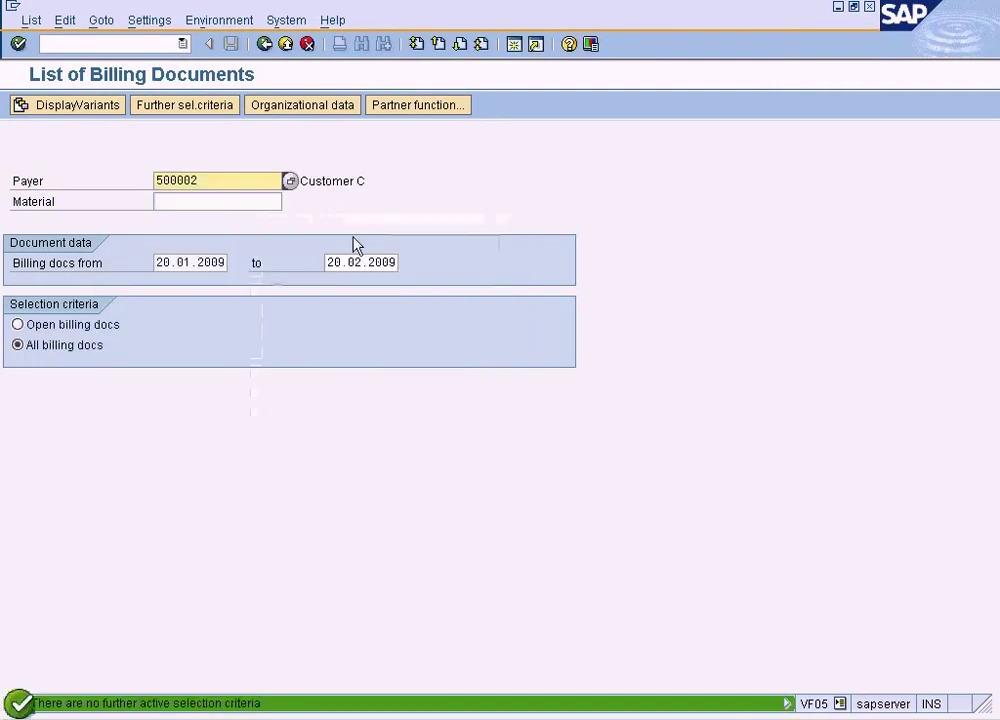
click(353, 548)
click(340, 108)
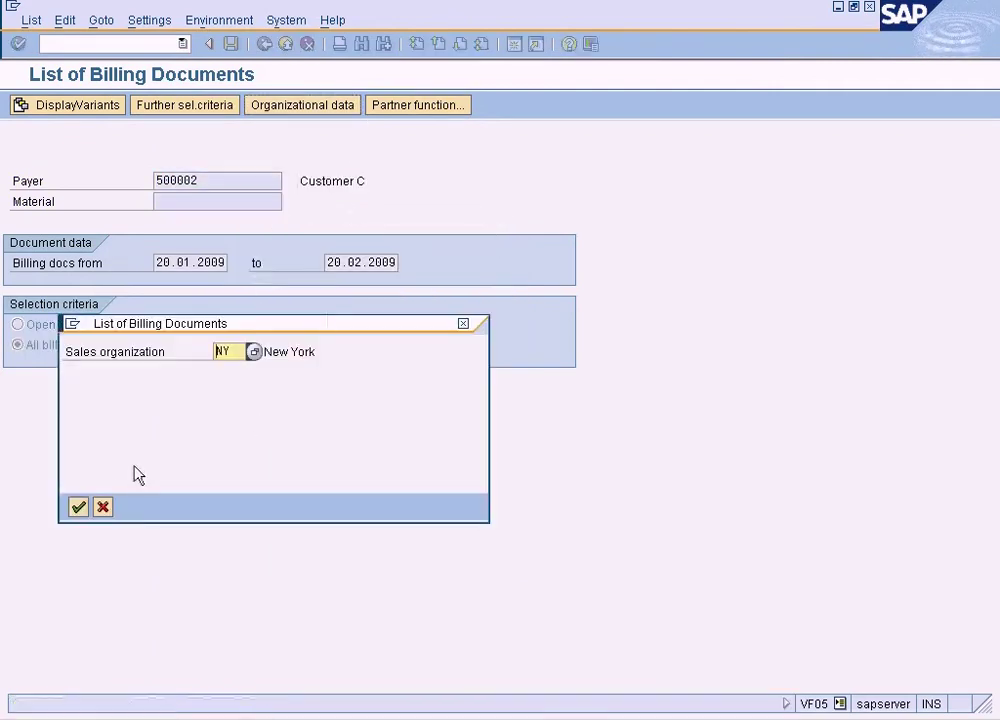
click(103, 507)
click(266, 44)
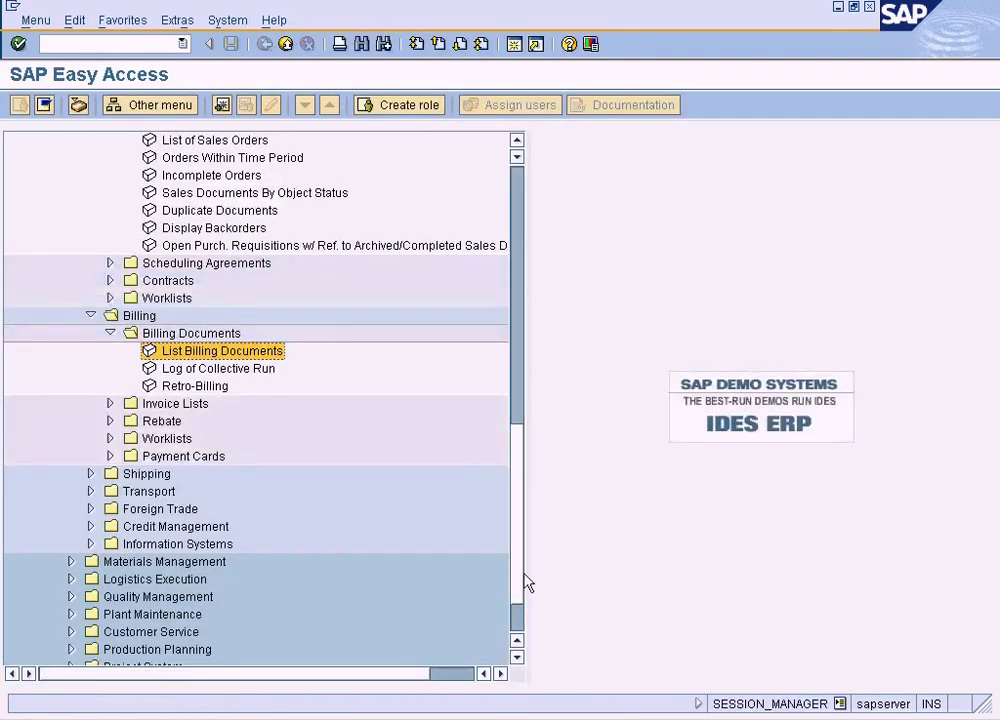
- Expand and collapse the Shipping reports folder, then scroll the Easy Access tree up to Sales and Distribution
click(90, 473)
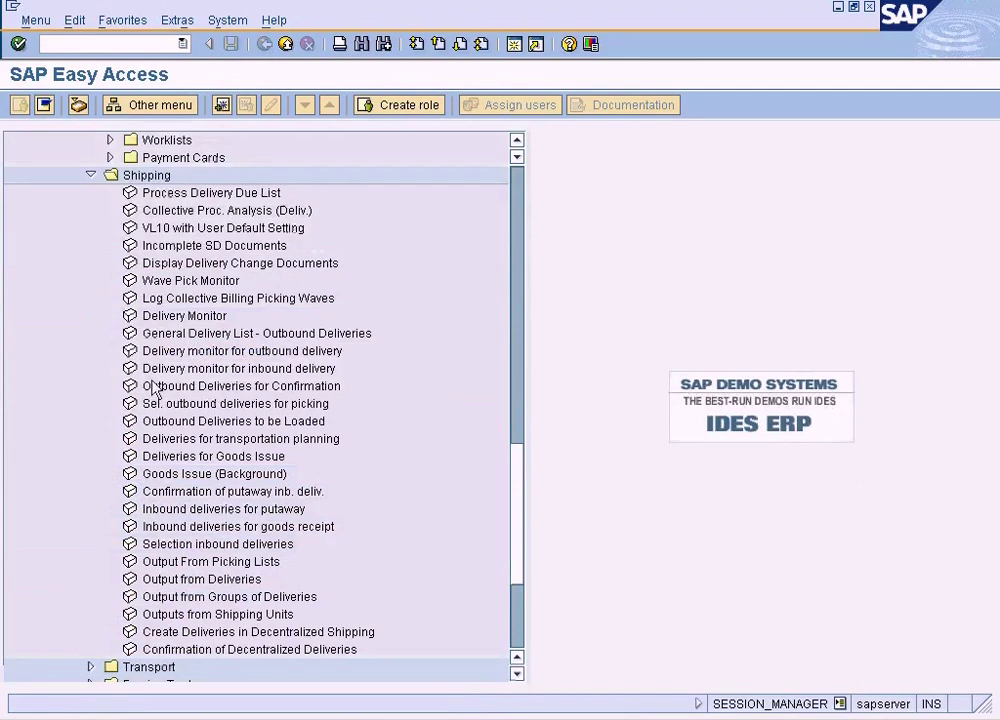
click(89, 176)
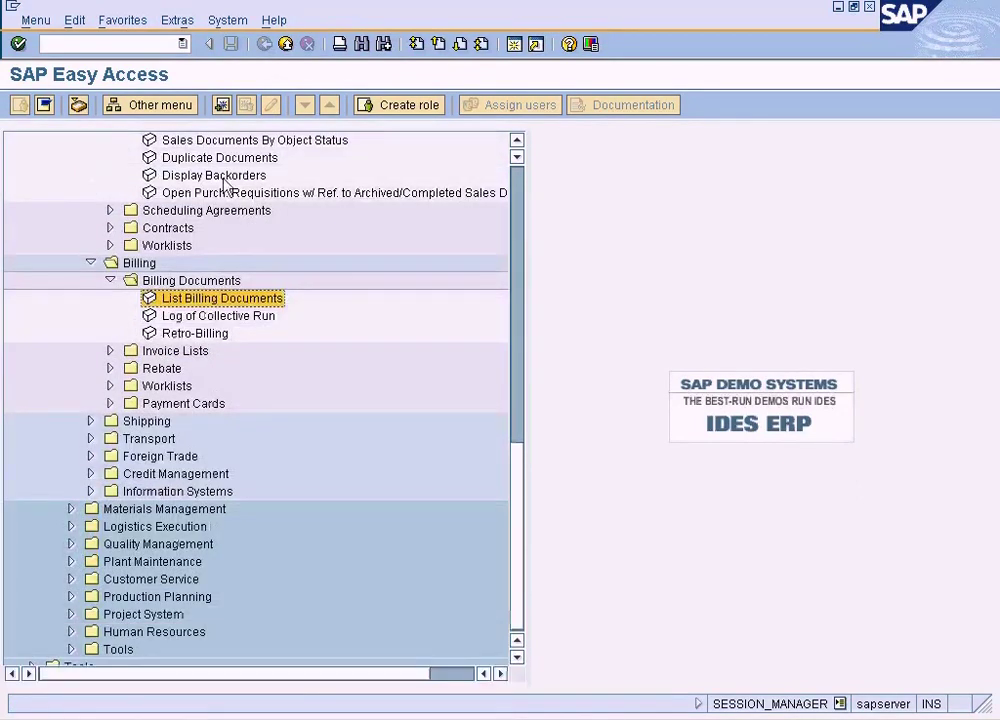
click(518, 144)
click(518, 144)
click(518, 144)
click(518, 144)
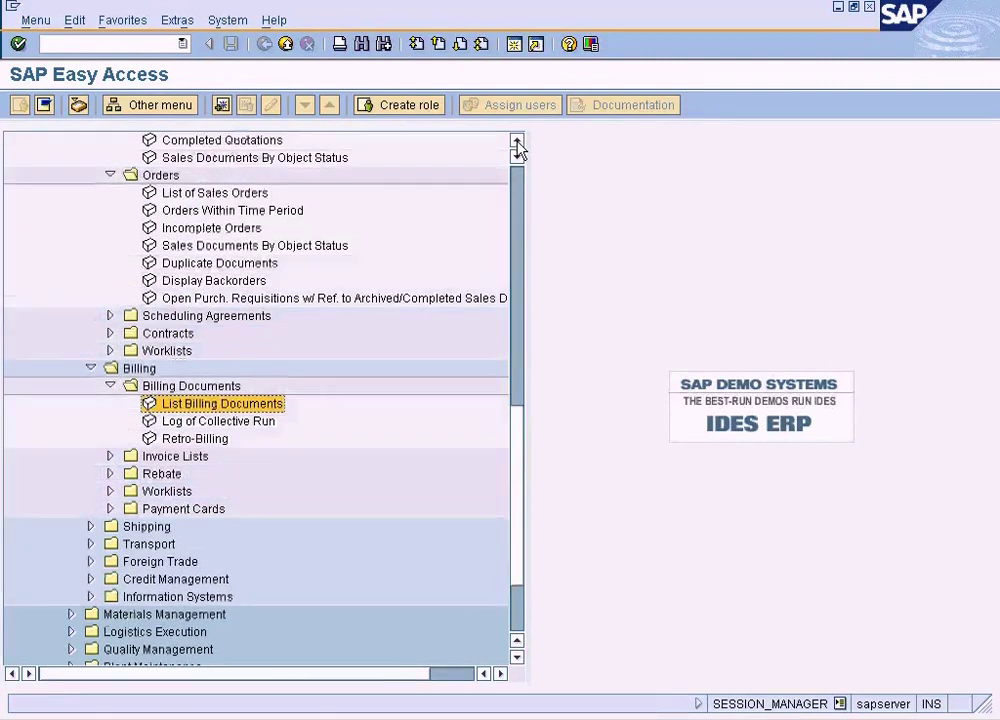
click(518, 144)
click(518, 144)
click(518, 144)
click(518, 144)
click(518, 144)
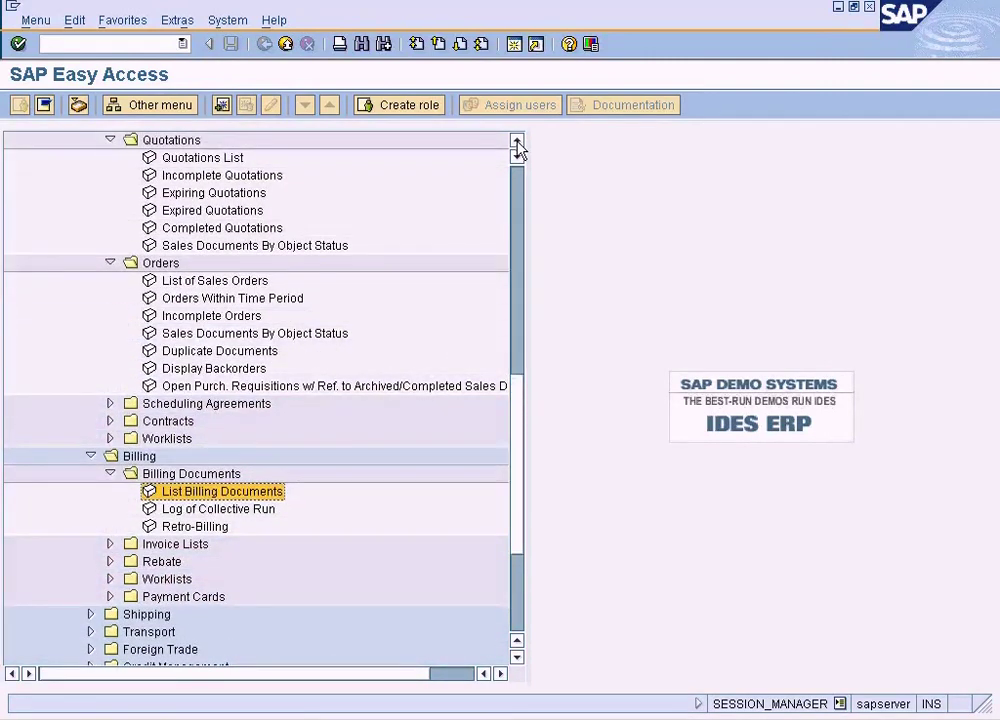
click(518, 144)
click(518, 144)
click(518, 144)
click(518, 144)
click(518, 144)
click(518, 144)
click(518, 144)
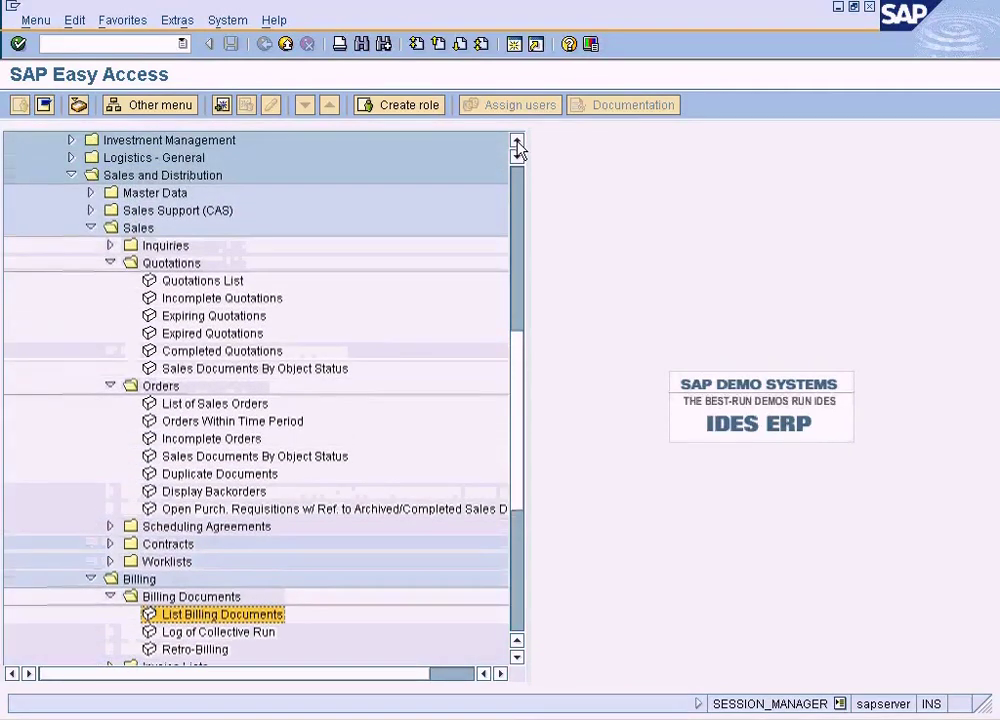
click(518, 144)
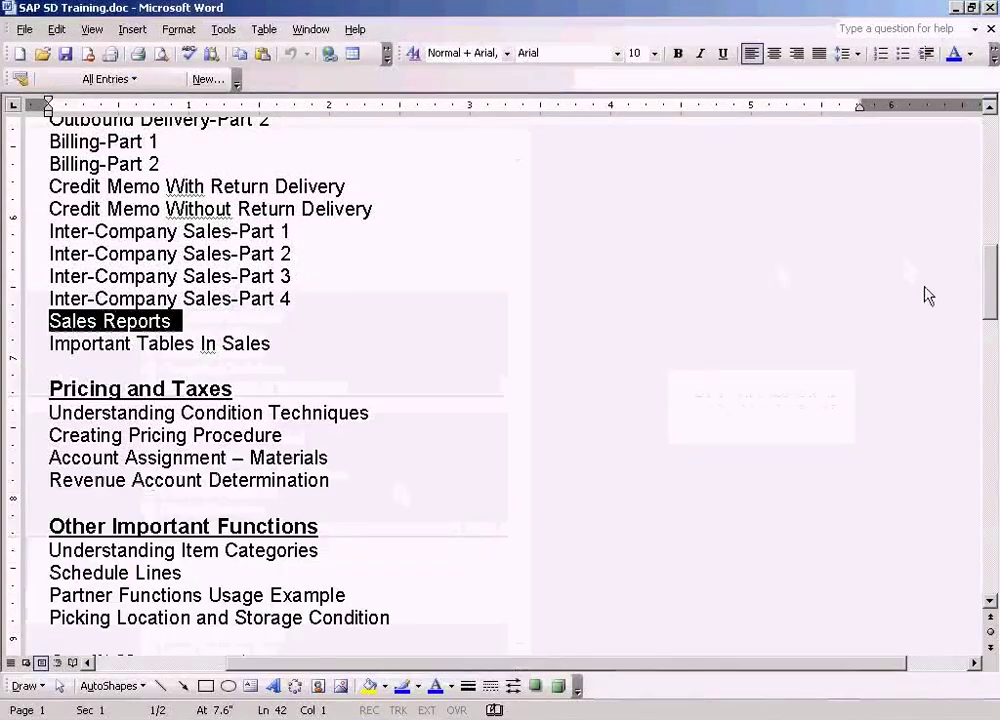
drag(989, 290, 994, 315)
triple_click(135, 245)
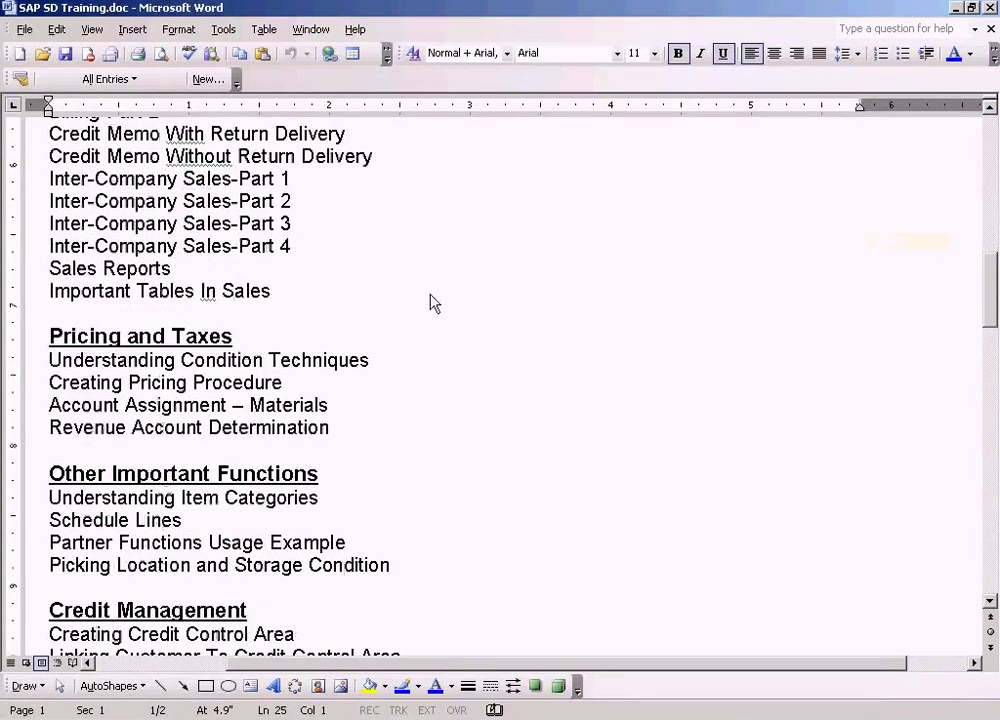
click(266, 279)
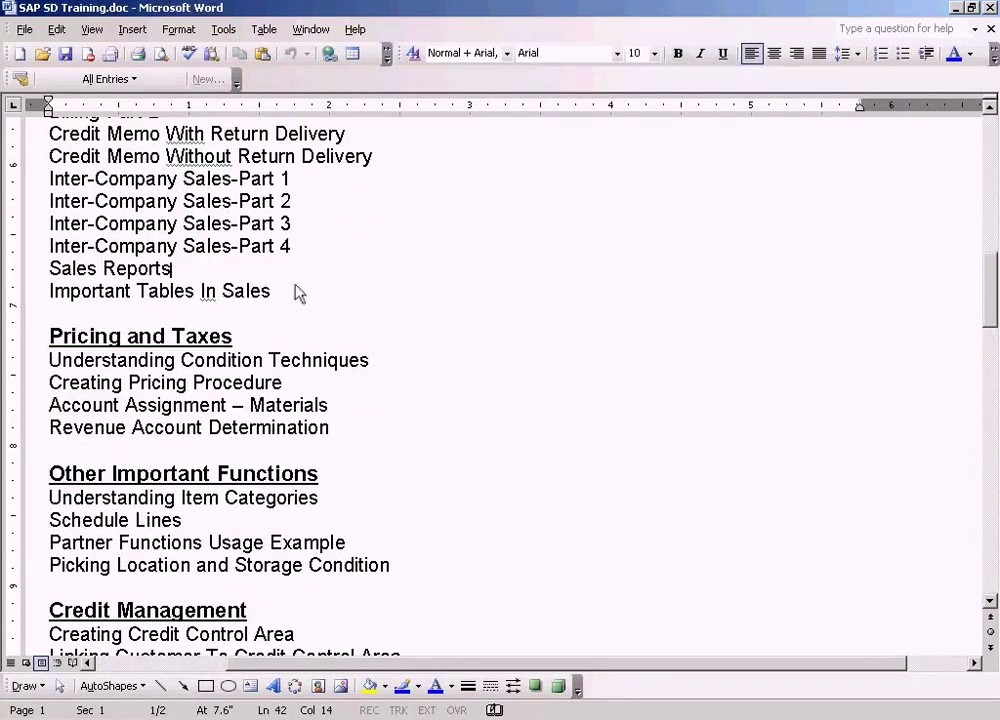